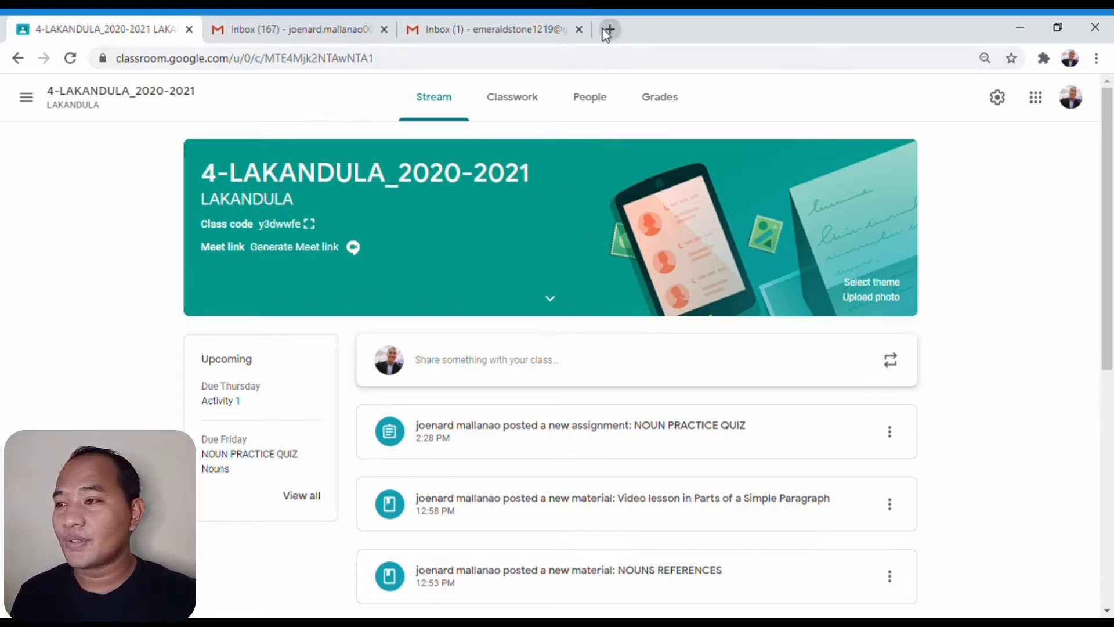
# Step: Review the student's Gmail inbox and the list of Google accounts signed in to the browser
pyautogui.click(525, 37)
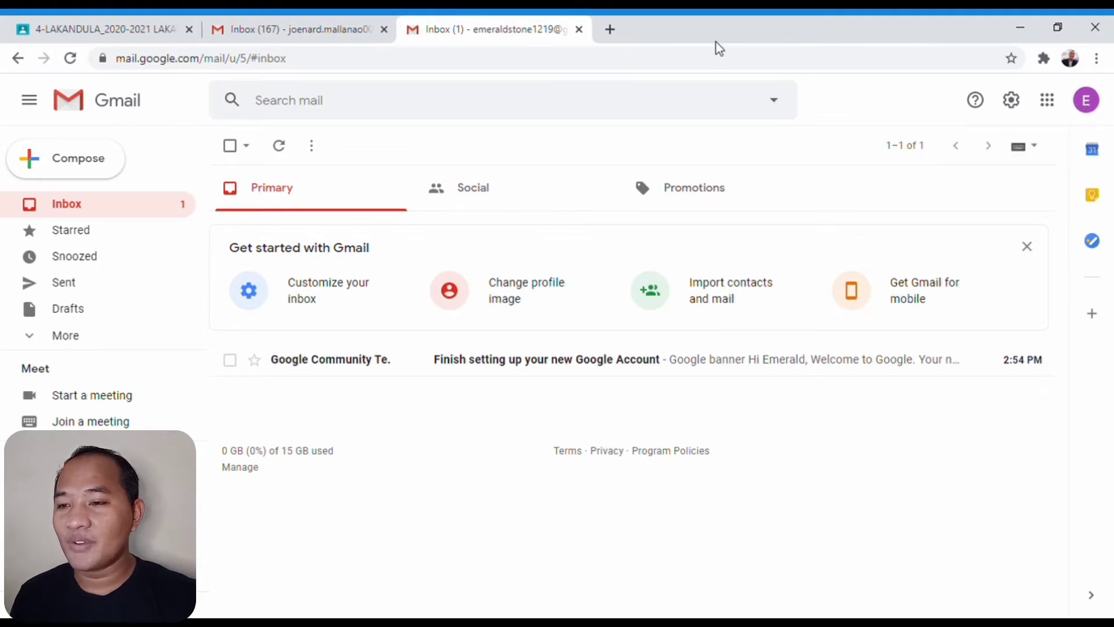
pyautogui.click(1087, 101)
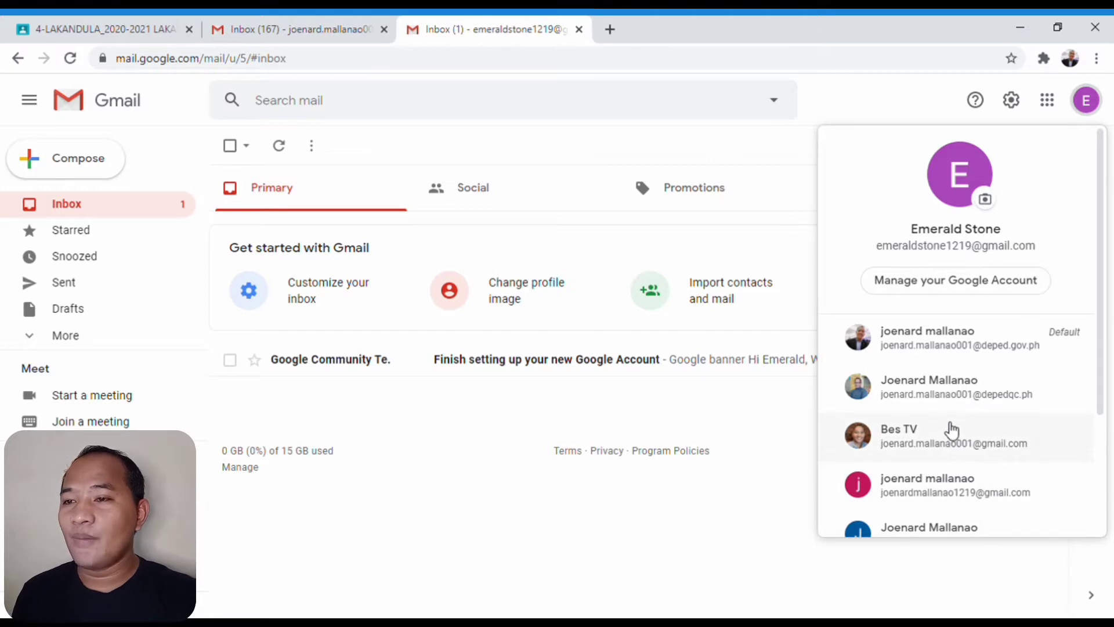
pyautogui.scroll(-3, 952, 436)
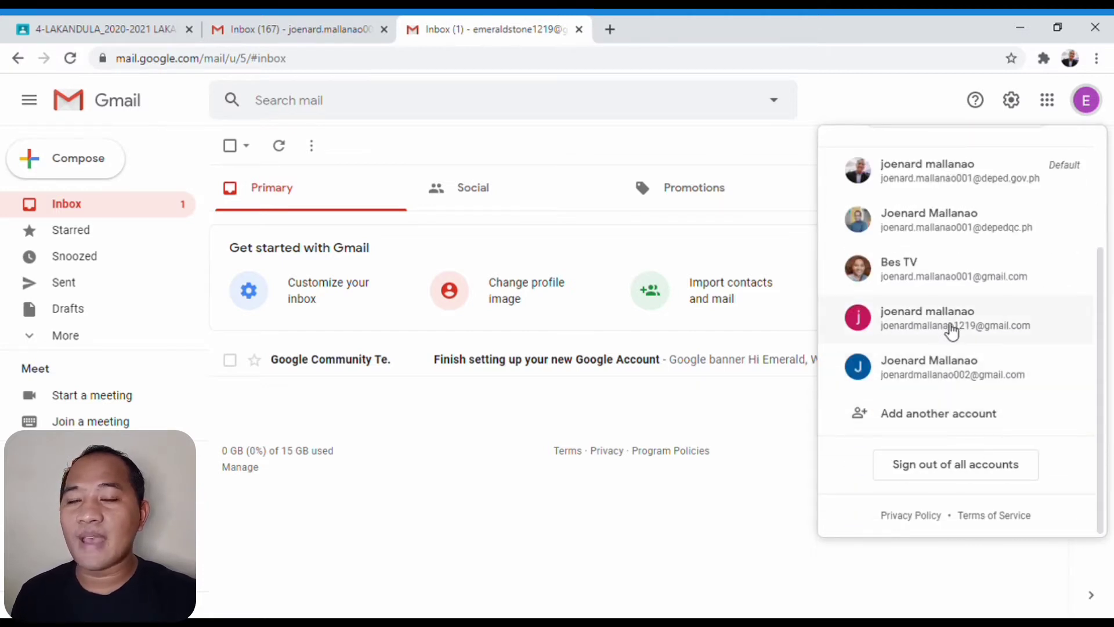
pyautogui.scroll(3, 951, 326)
pyautogui.click(547, 64)
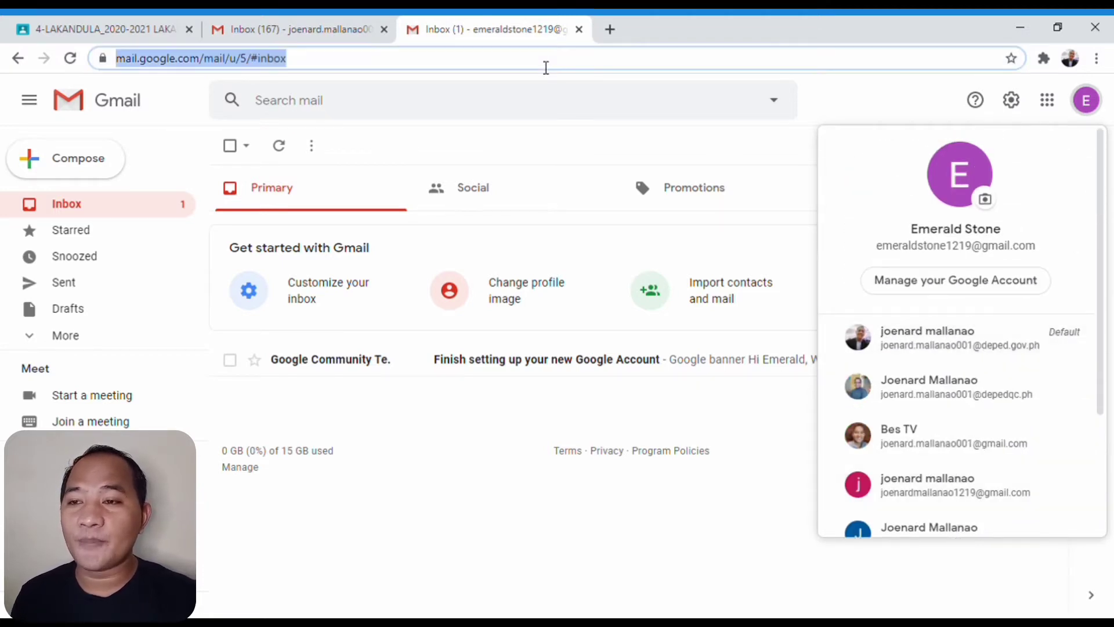
pyautogui.click(895, 97)
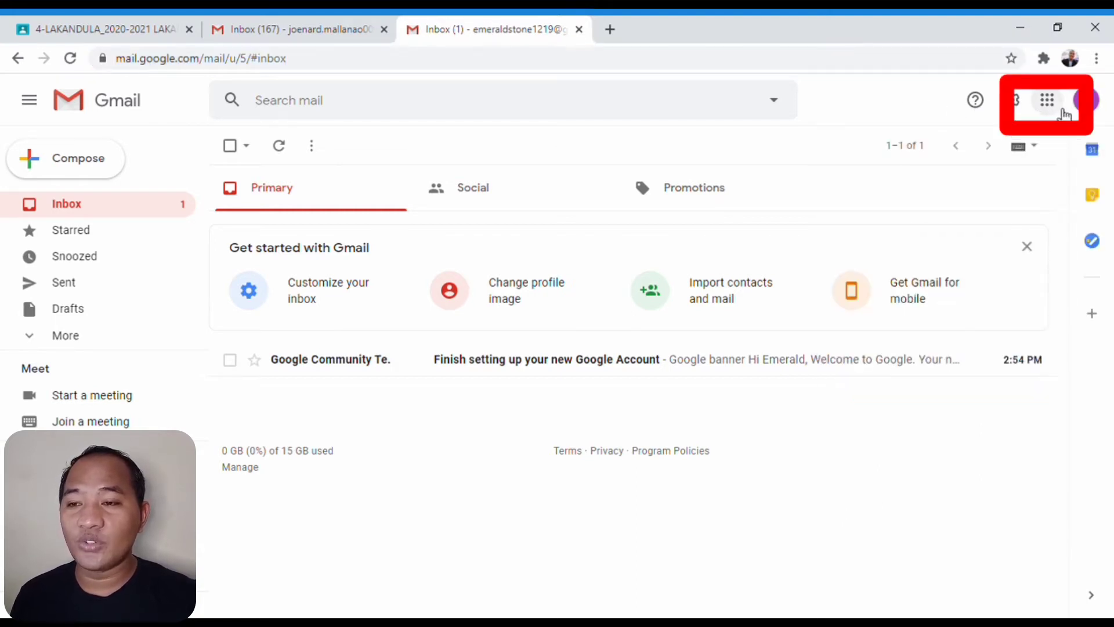
# Step: Look through the Google apps for Classroom, and open classroom.google.com in the student's mail tab
pyautogui.click(1058, 115)
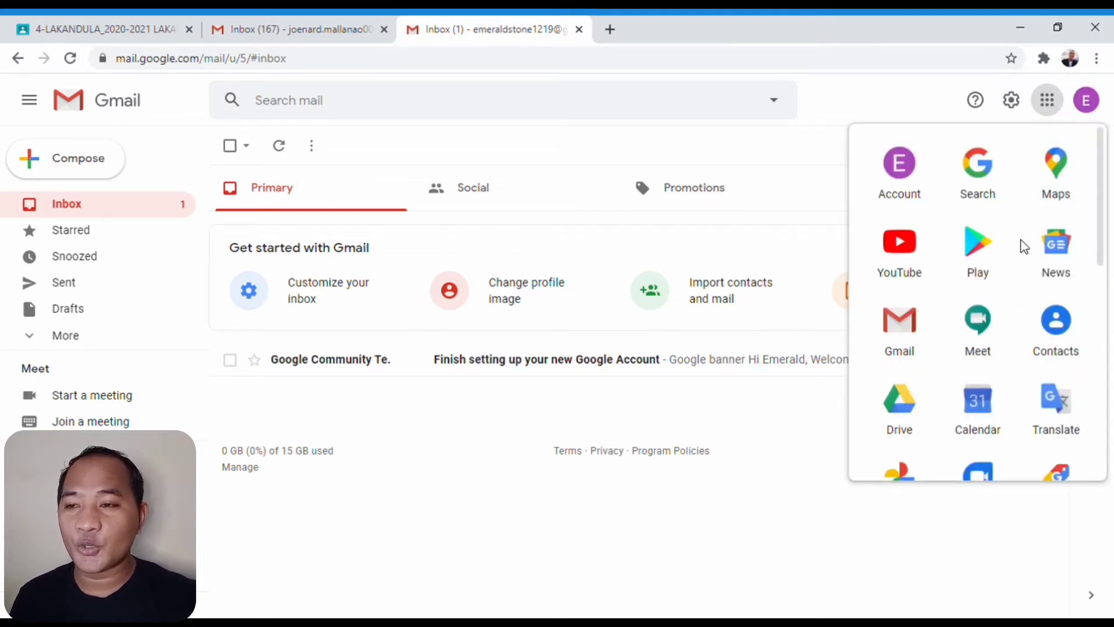
pyautogui.scroll(-5, 1020, 244)
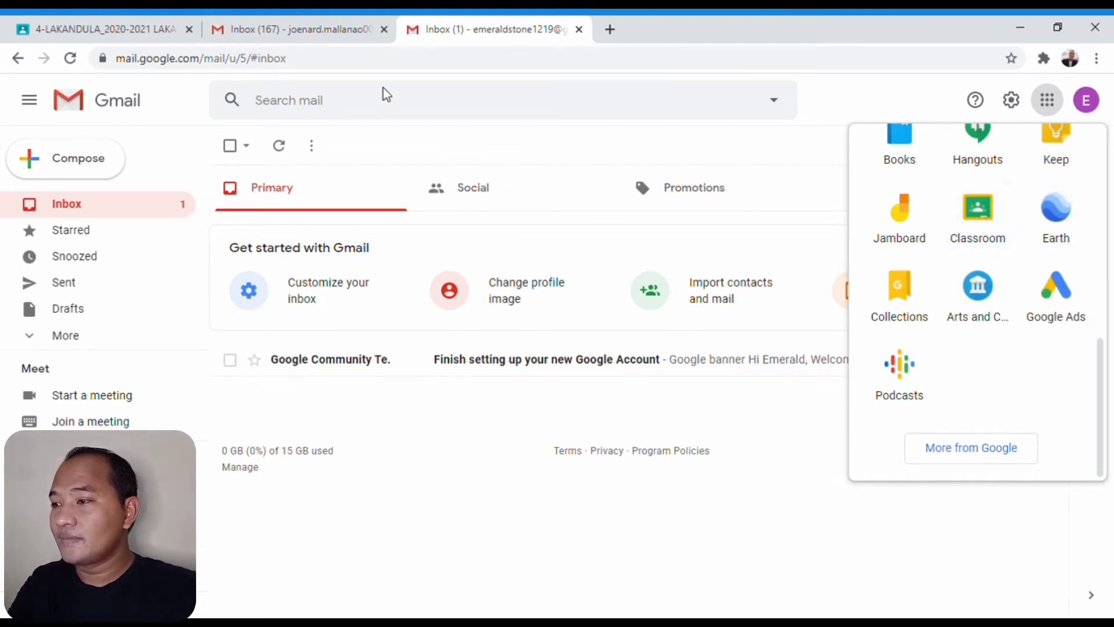
pyautogui.click(350, 67)
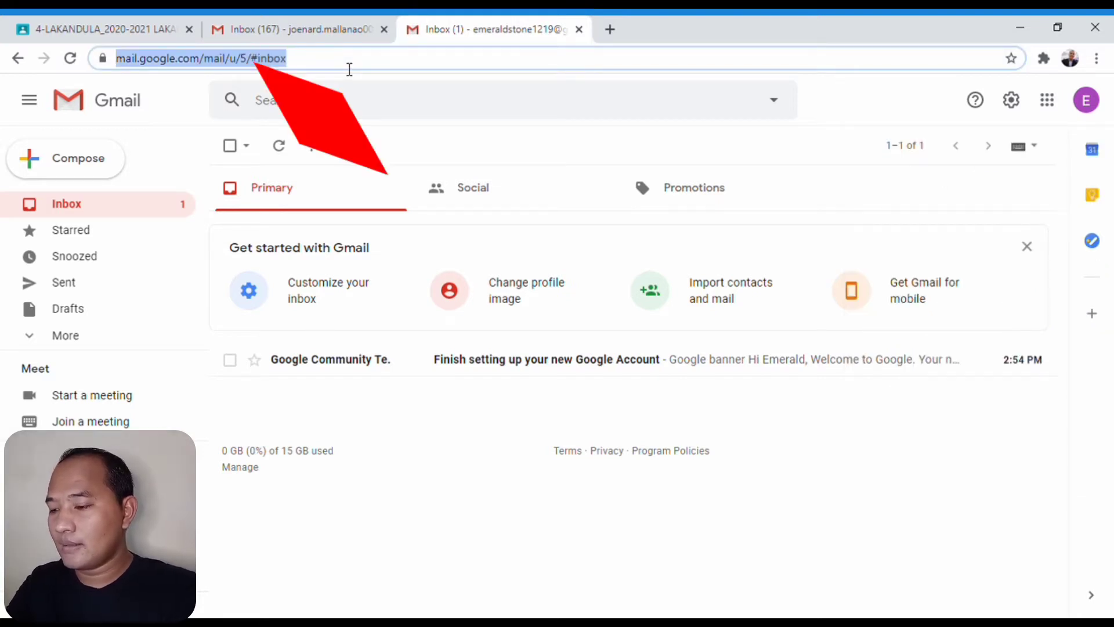
pyautogui.write('c')
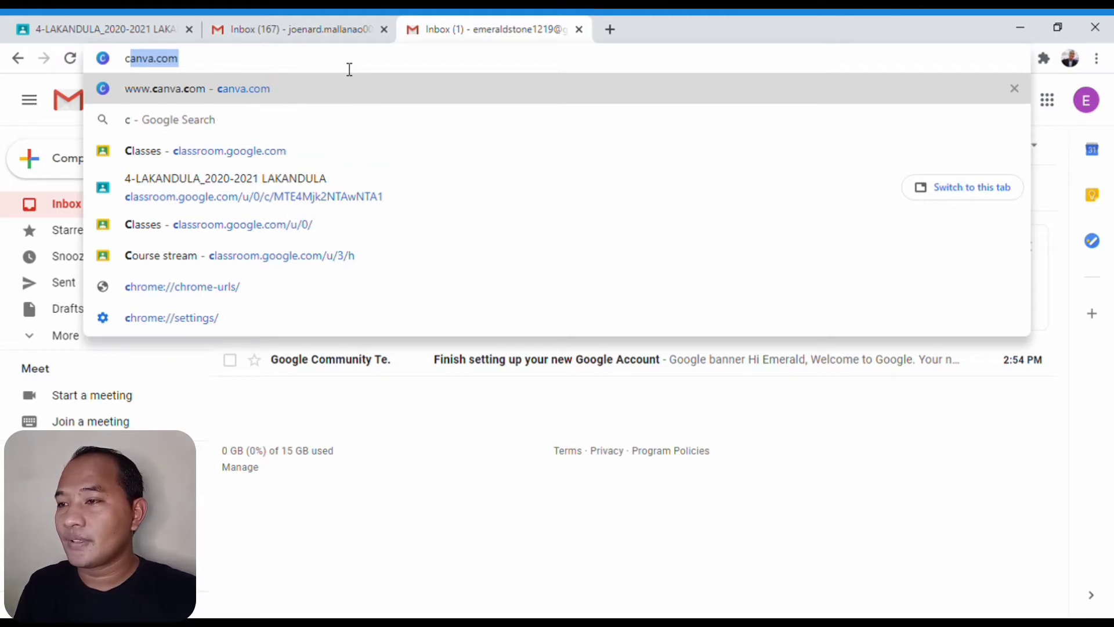
pyautogui.write('lassroom.google')
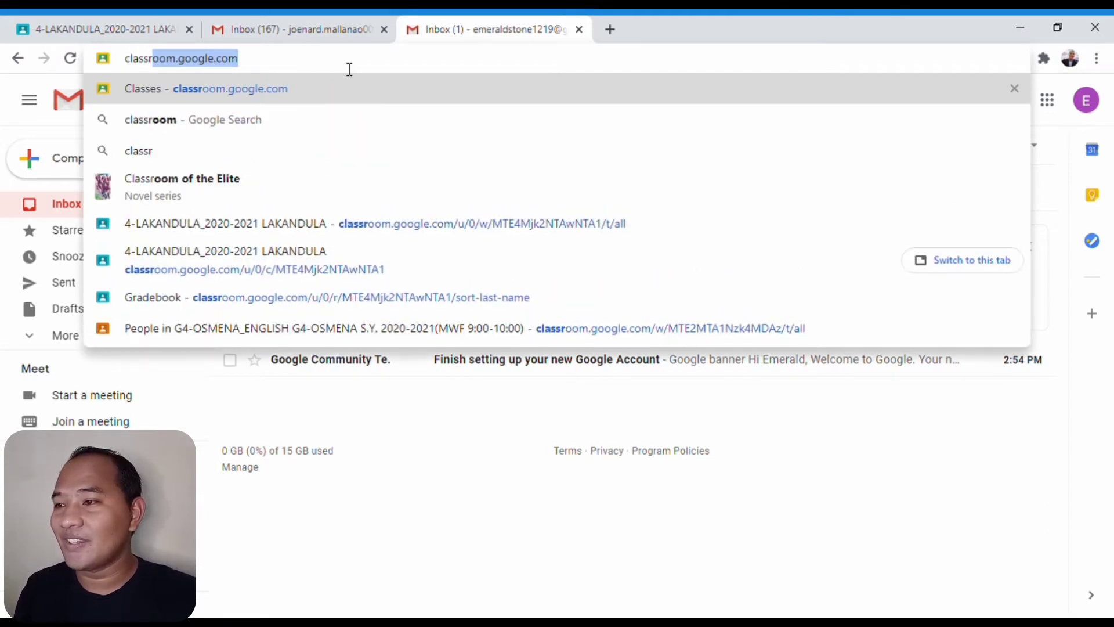
pyautogui.click(309, 91)
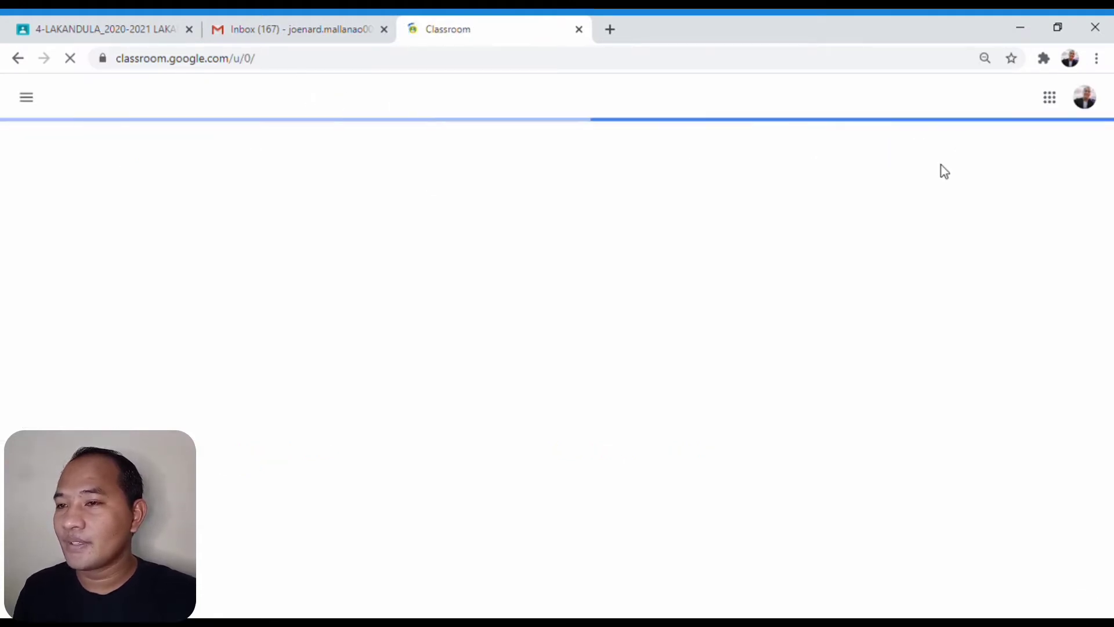
# Step: Switch Google Classroom to the student's account and continue past the welcome dialog
pyautogui.click(1085, 99)
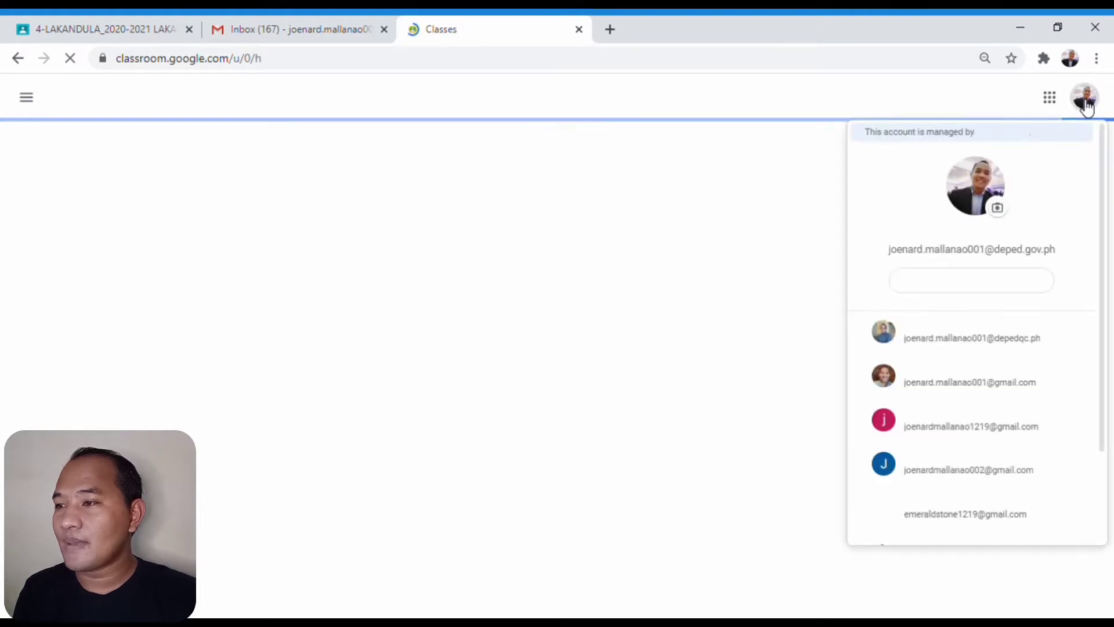
pyautogui.scroll(-2, 960, 470)
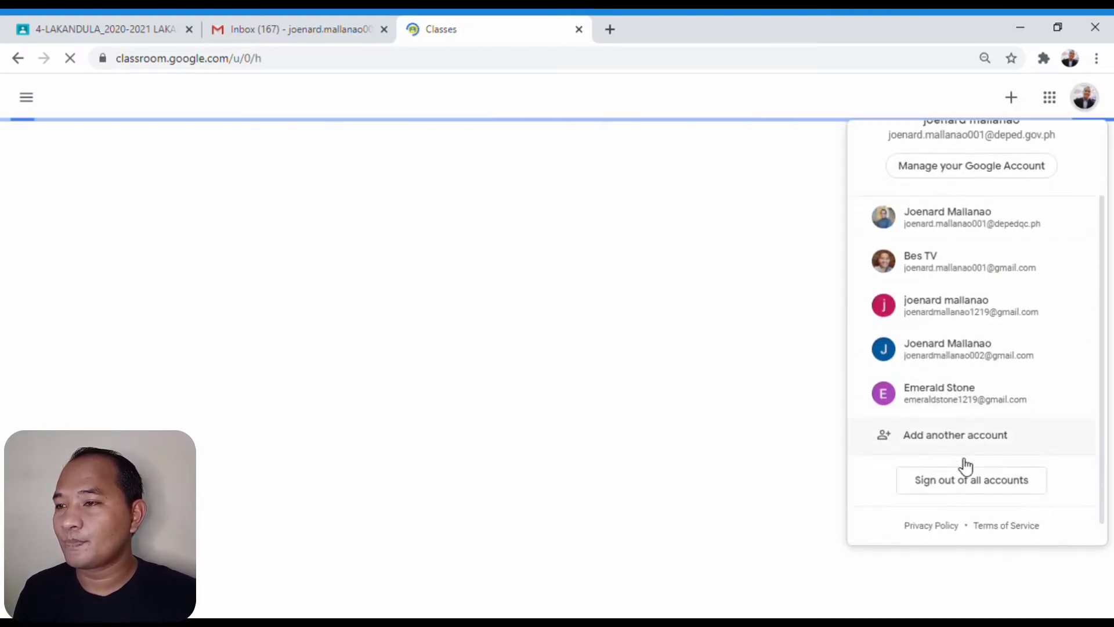
pyautogui.click(943, 399)
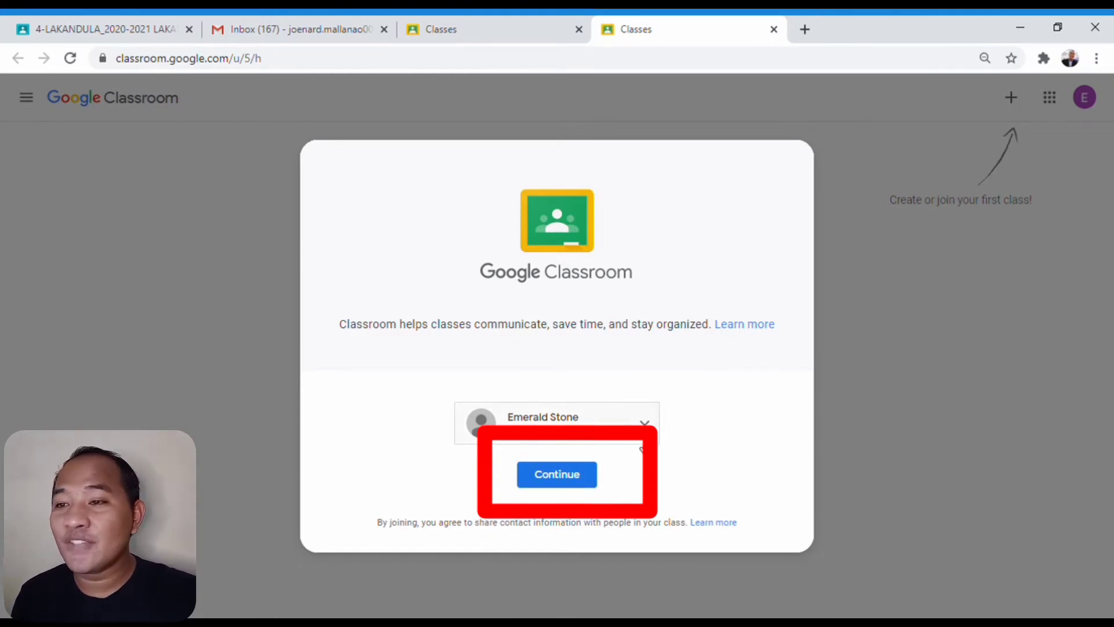
pyautogui.click(580, 482)
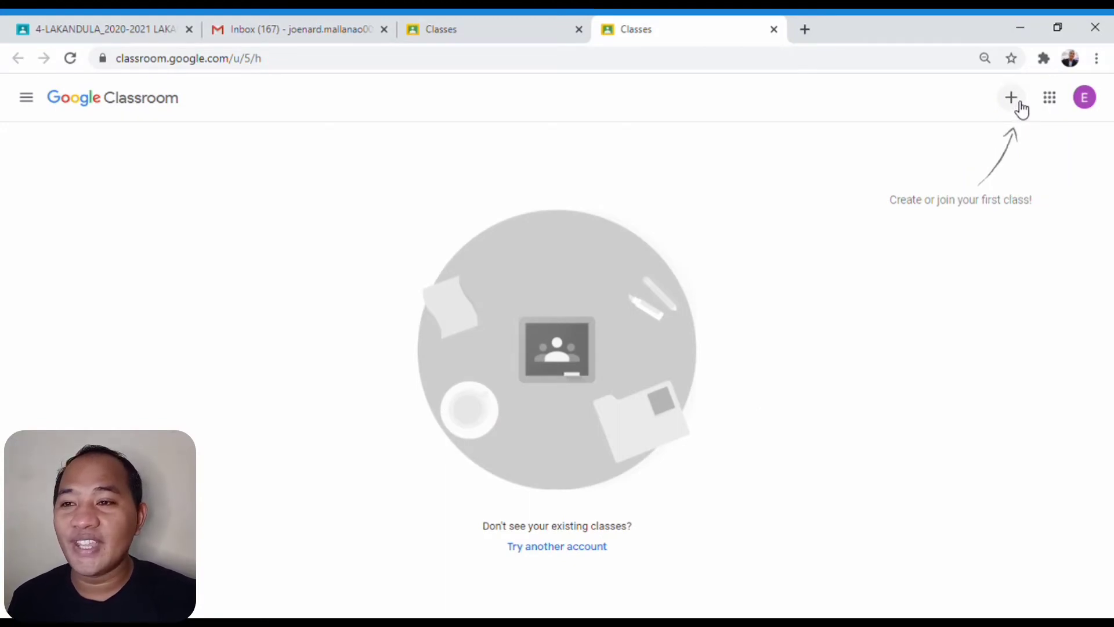
# Step: Start joining a class from the student's account and get the class code entry ready
pyautogui.click(1021, 109)
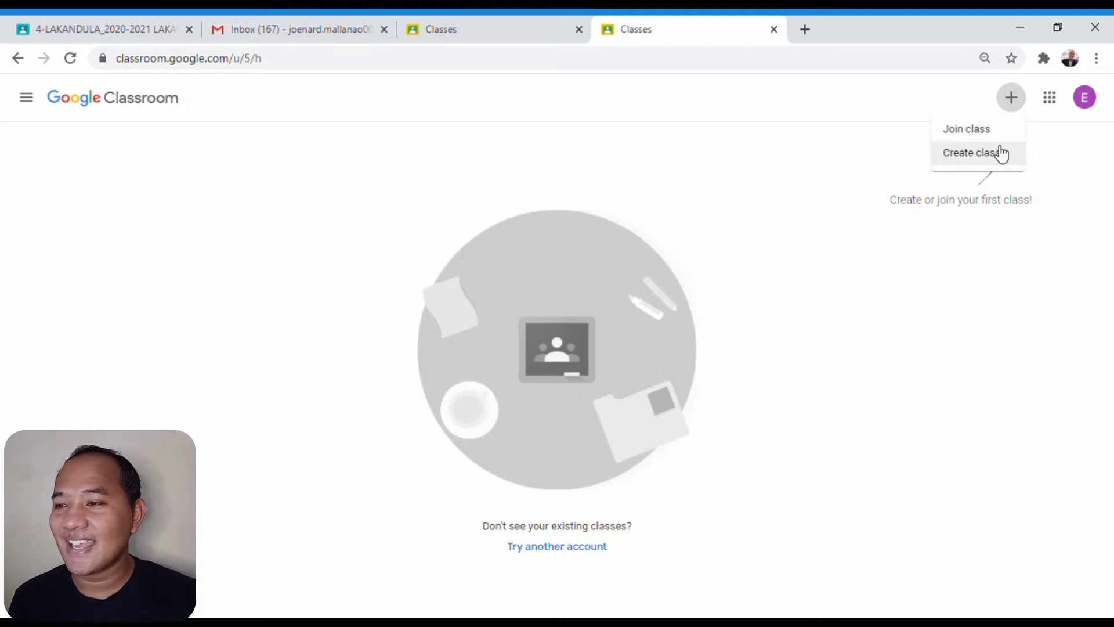
pyautogui.click(975, 128)
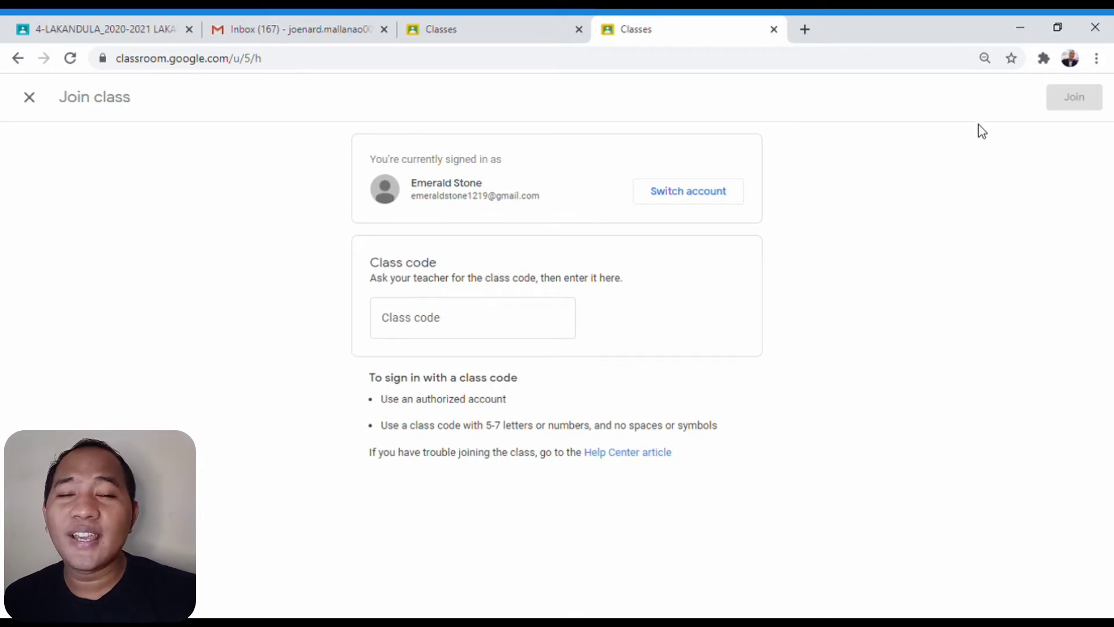
pyautogui.click(467, 332)
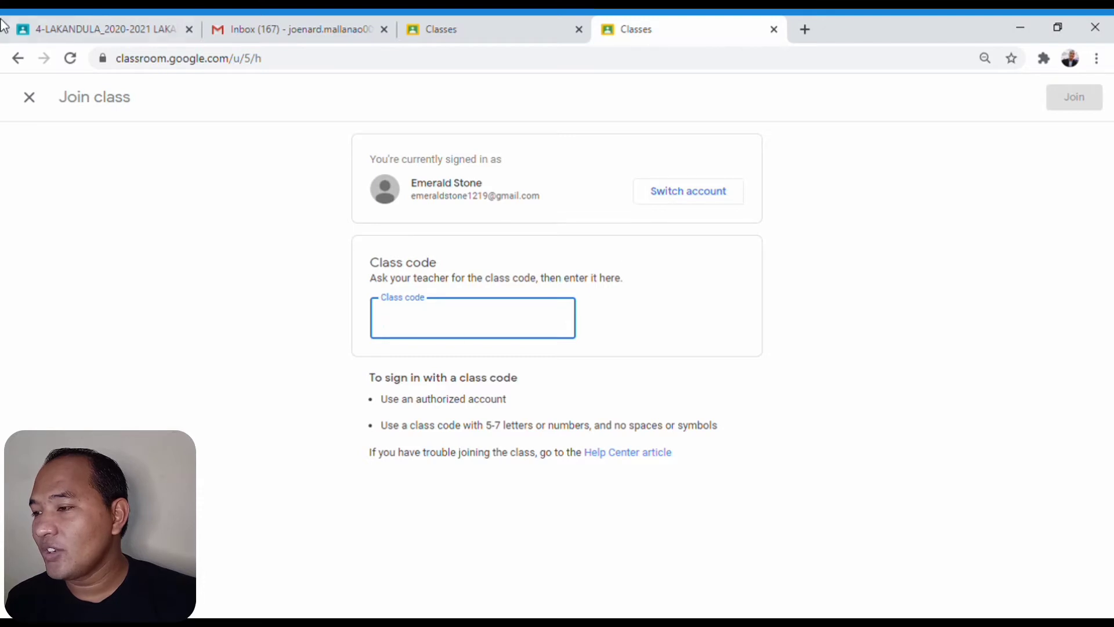
# Step: Copy the class code from the teacher's 4-LAKANDULA_2020-2021 class page
pyautogui.click(81, 30)
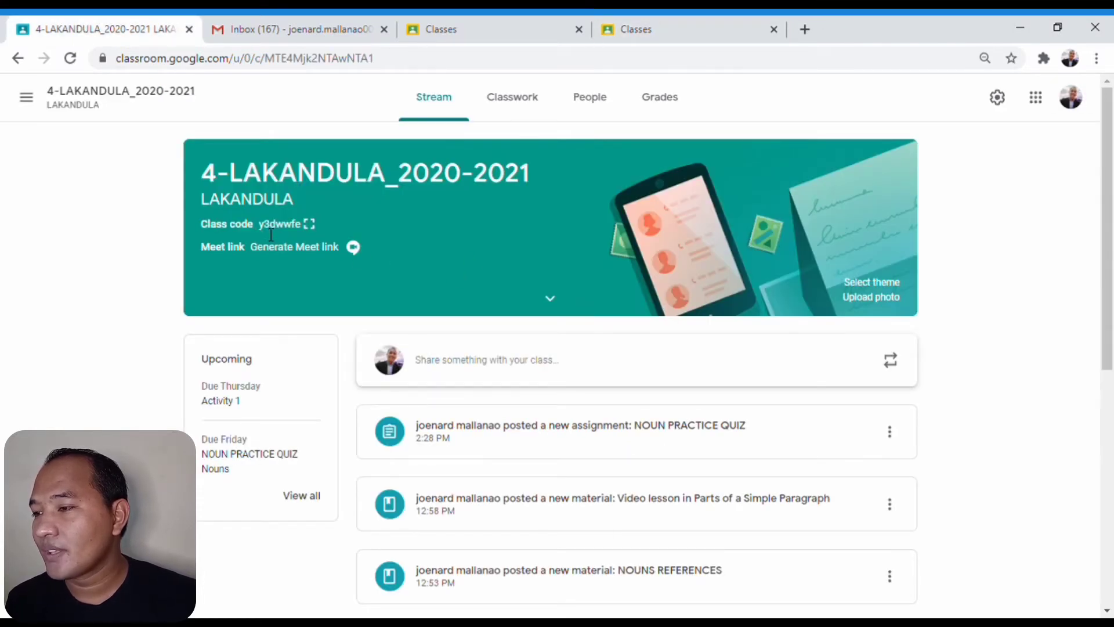
pyautogui.moveTo(259, 228); pyautogui.dragTo(298, 231)
pyautogui.hotkey('ctrl', 'c')
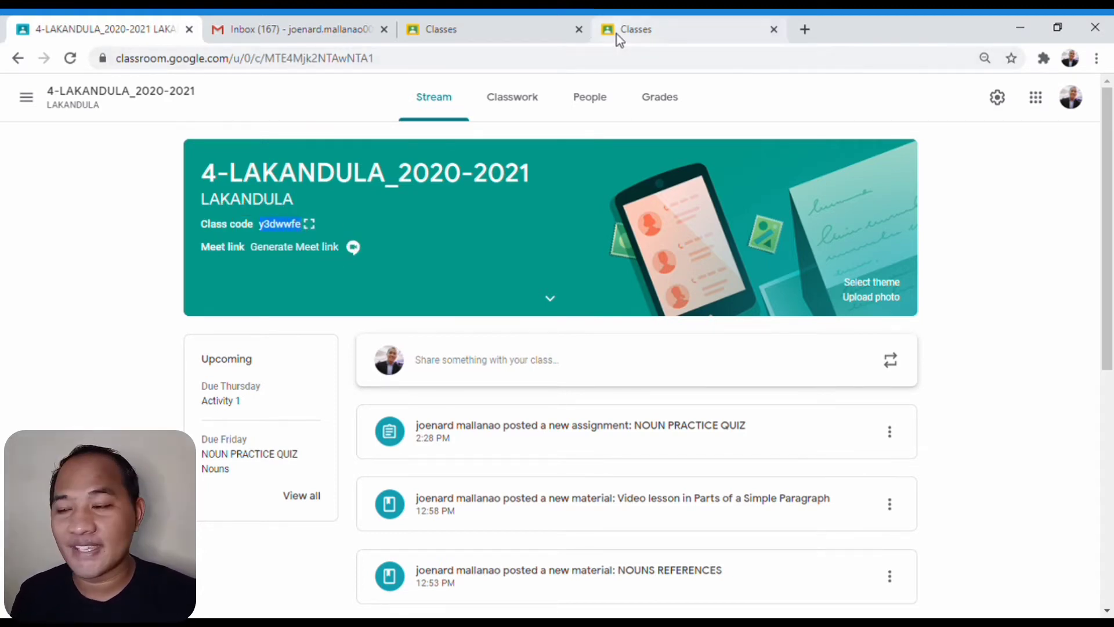
# Step: Paste the class code into the student's join form and join the class
pyautogui.click(648, 38)
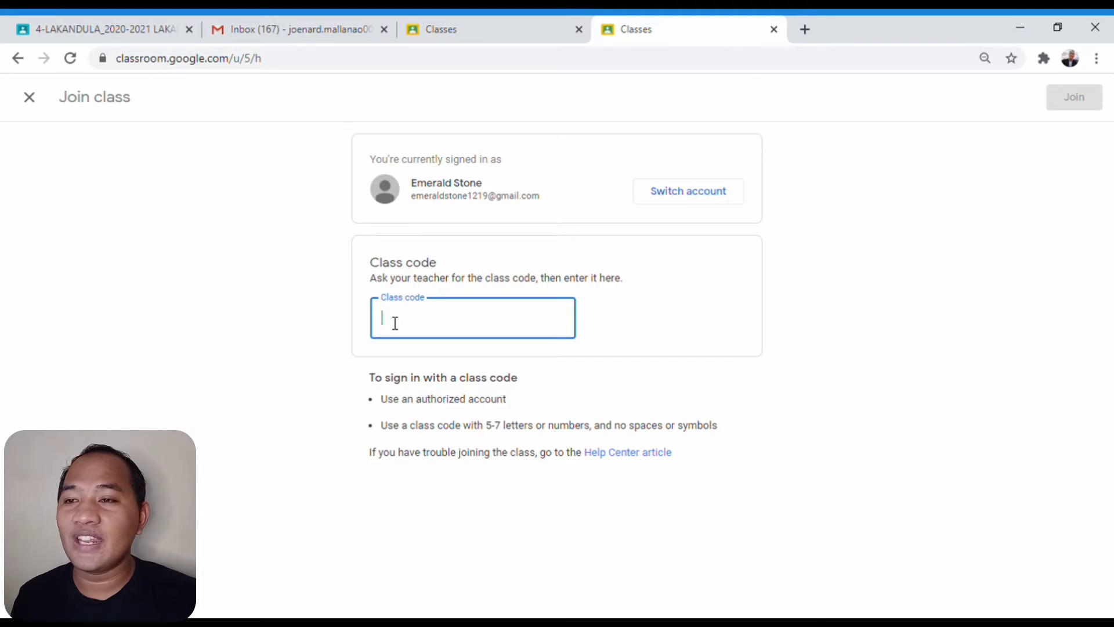
pyautogui.hotkey('ctrl', 'v')
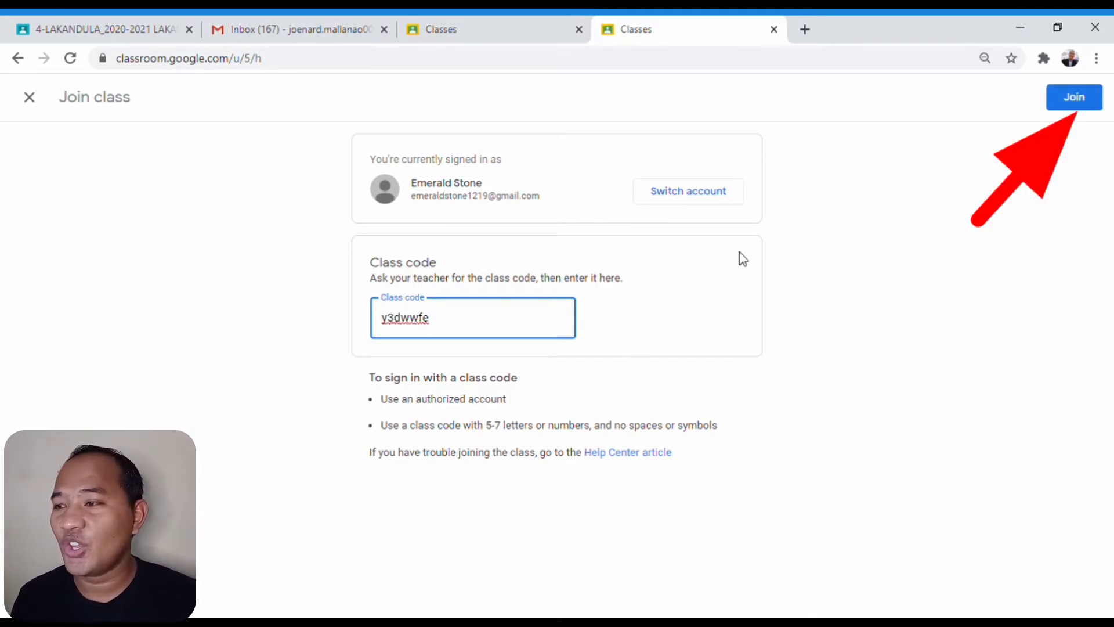
pyautogui.click(1071, 102)
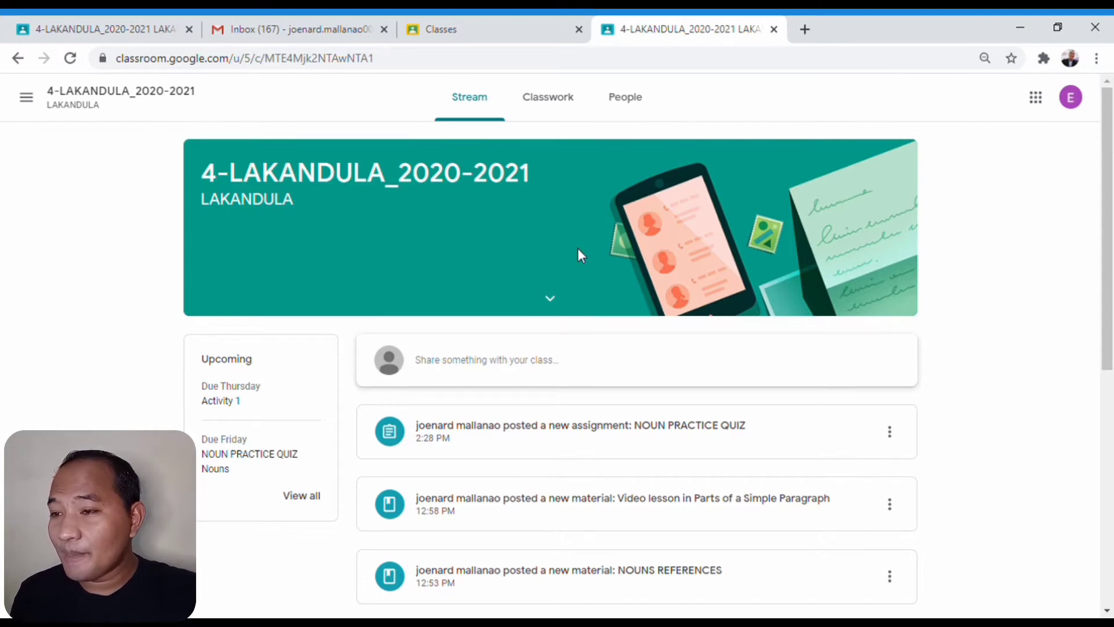
# Step: Look through the posted materials, assignments and announcement in the joined class's stream
pyautogui.scroll(-8, 580, 255)
pyautogui.scroll(8, 584, 256)
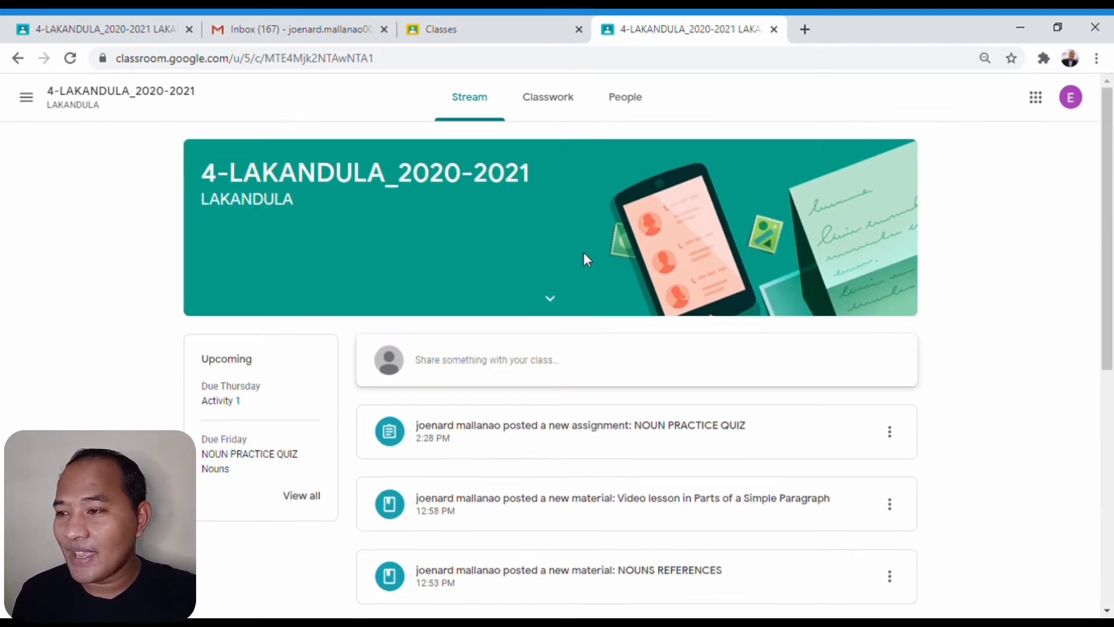
pyautogui.scroll(-5, 571, 295)
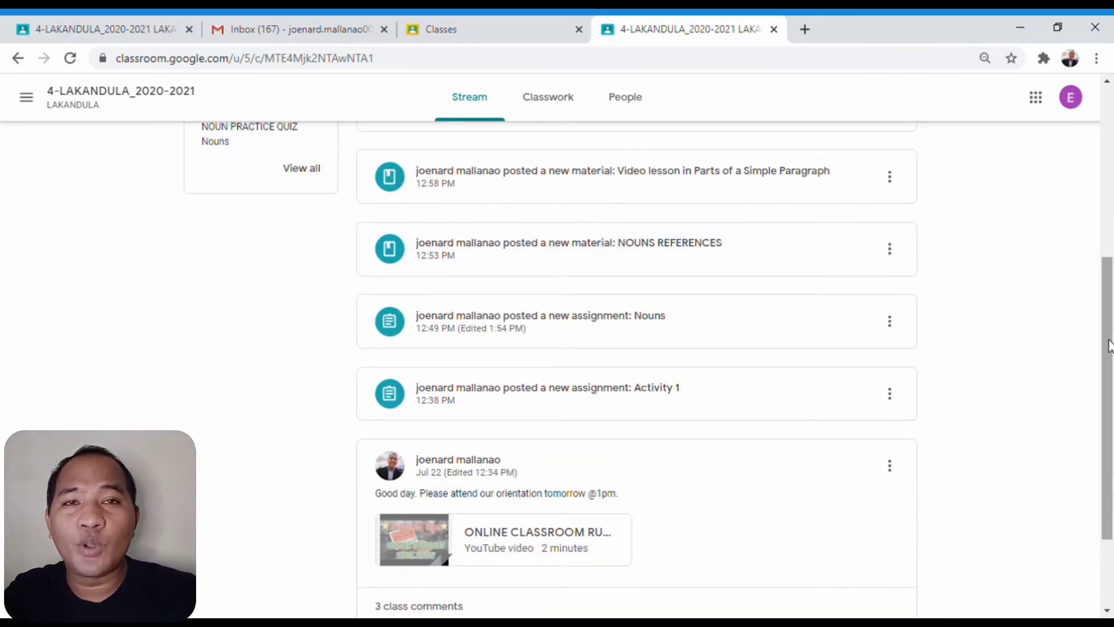
pyautogui.moveTo(1107, 343); pyautogui.dragTo(1112, 285)
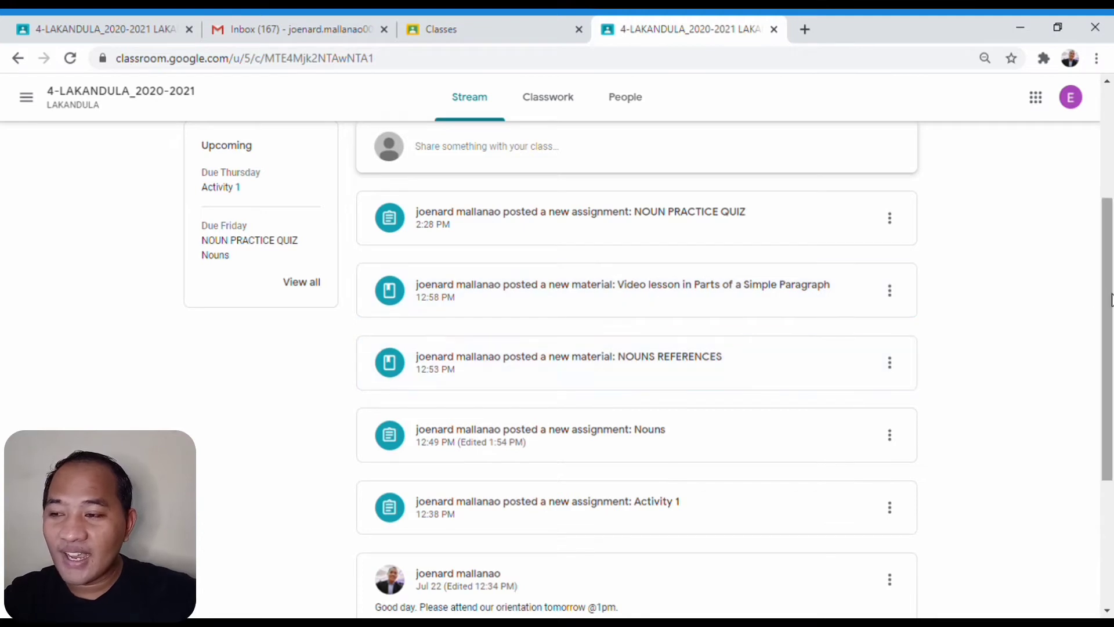
pyautogui.moveTo(1108, 301); pyautogui.dragTo(1112, 425)
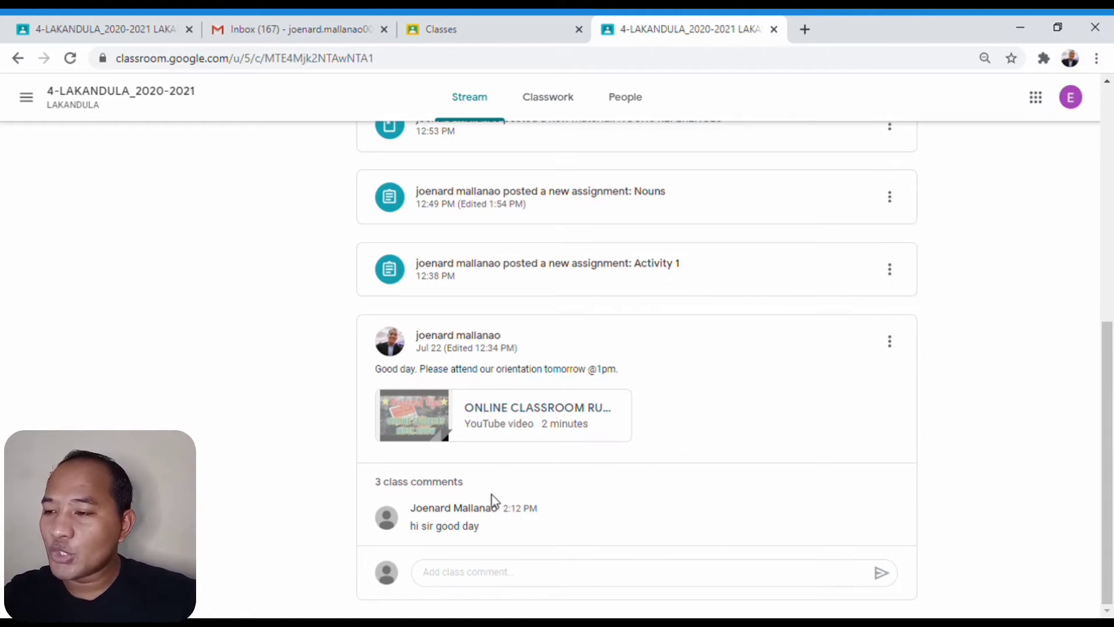
# Step: Expand the class comments under the orientation announcement and post the comment "hi sir musta namn im glad na ikaw ang teacher ko"
pyautogui.click(447, 484)
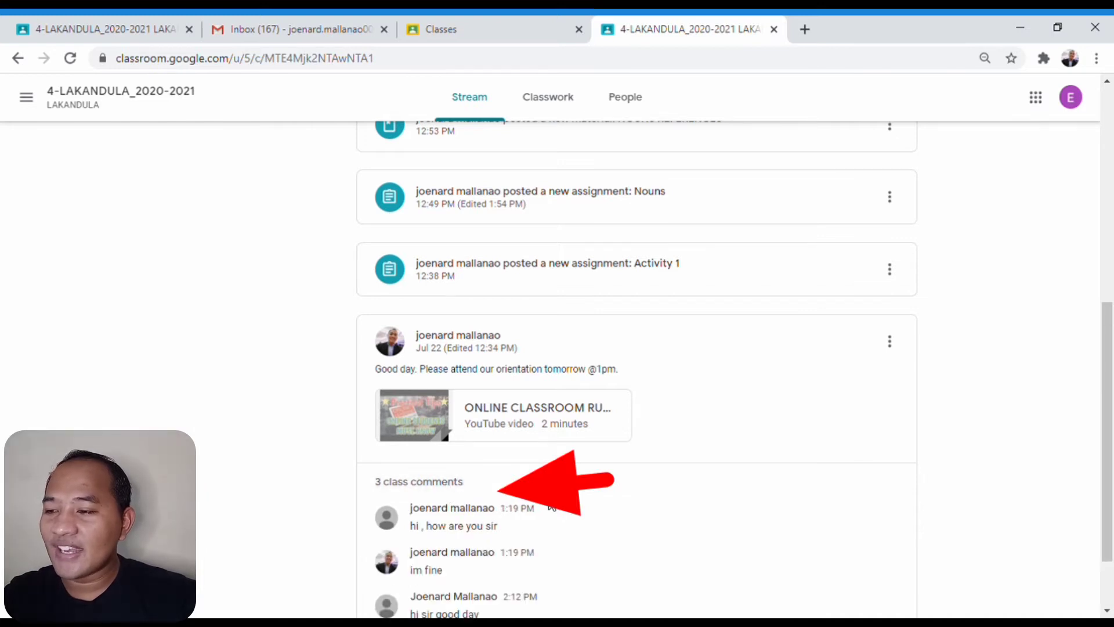
pyautogui.scroll(-2, 551, 508)
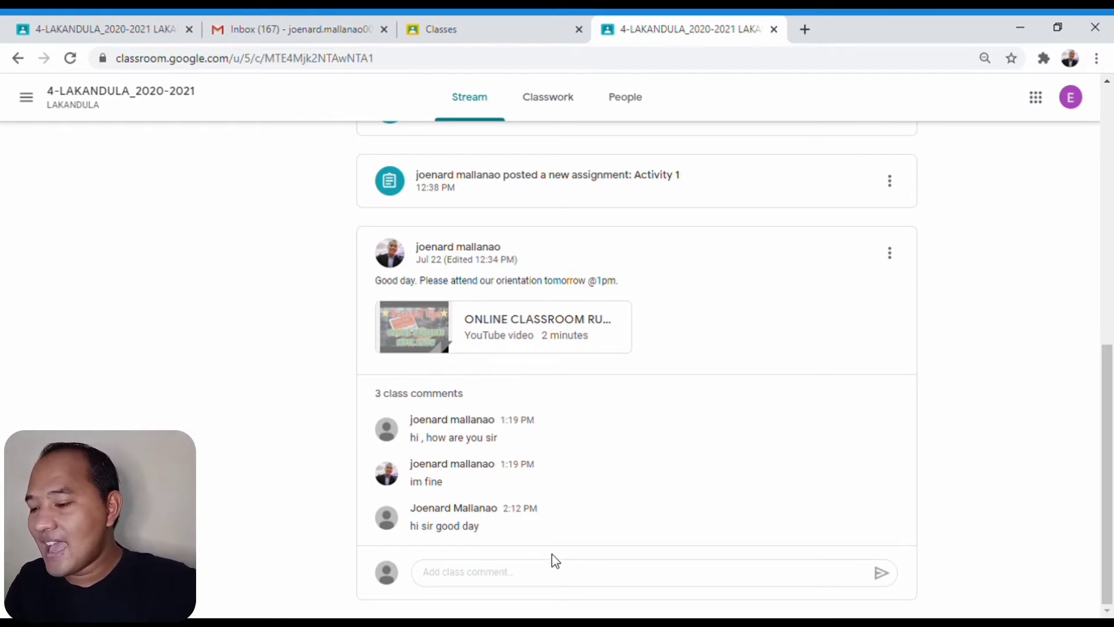
pyautogui.click(505, 580)
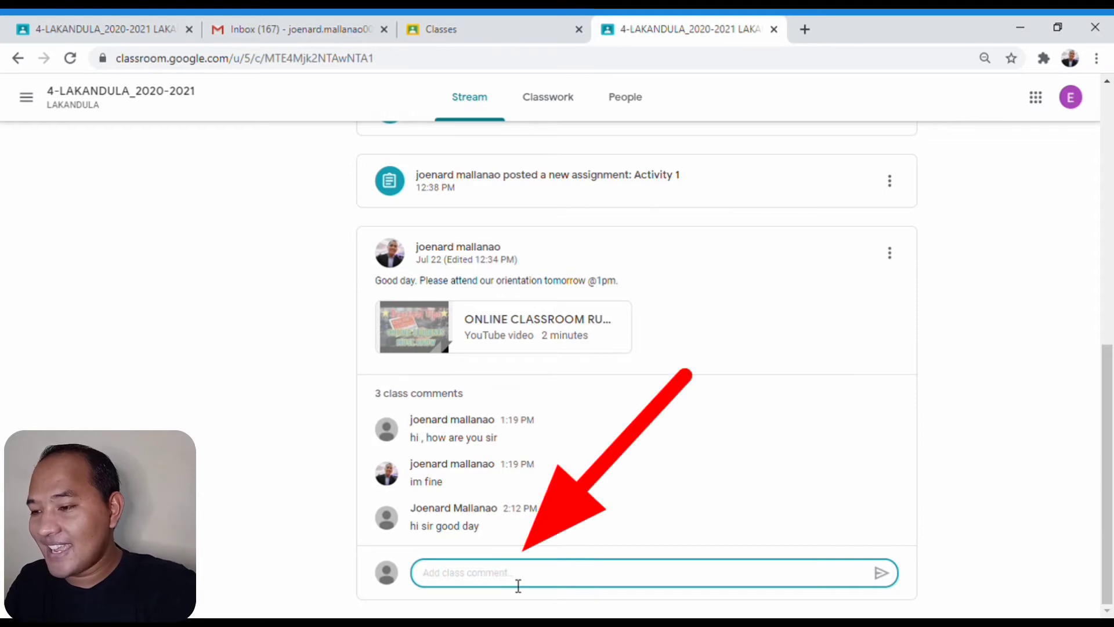
pyautogui.write('hi sir')
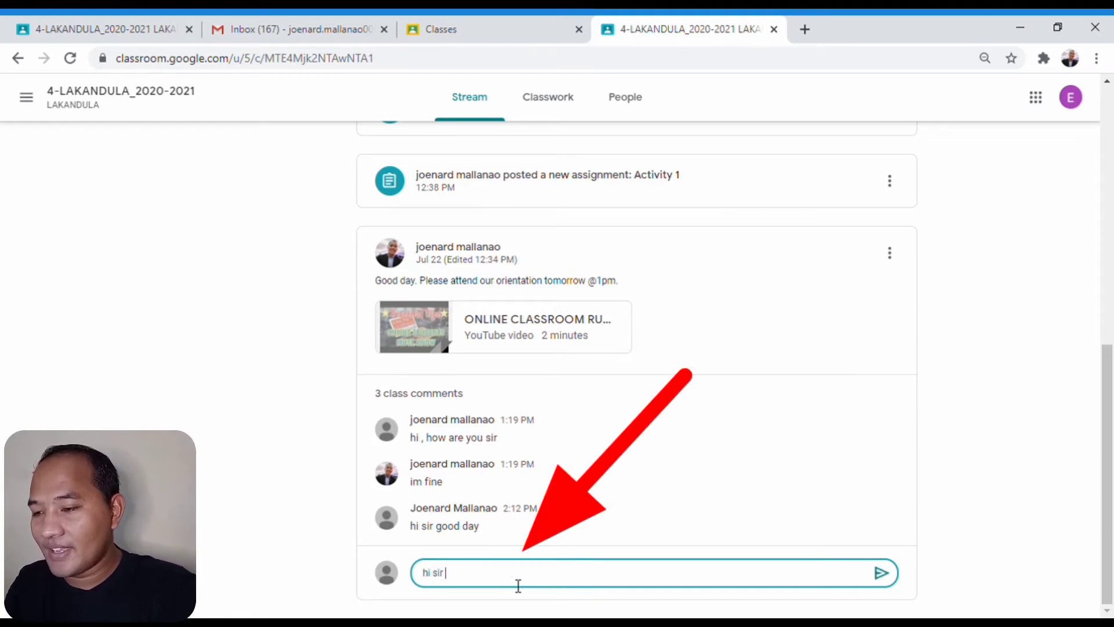
pyautogui.write(' m')
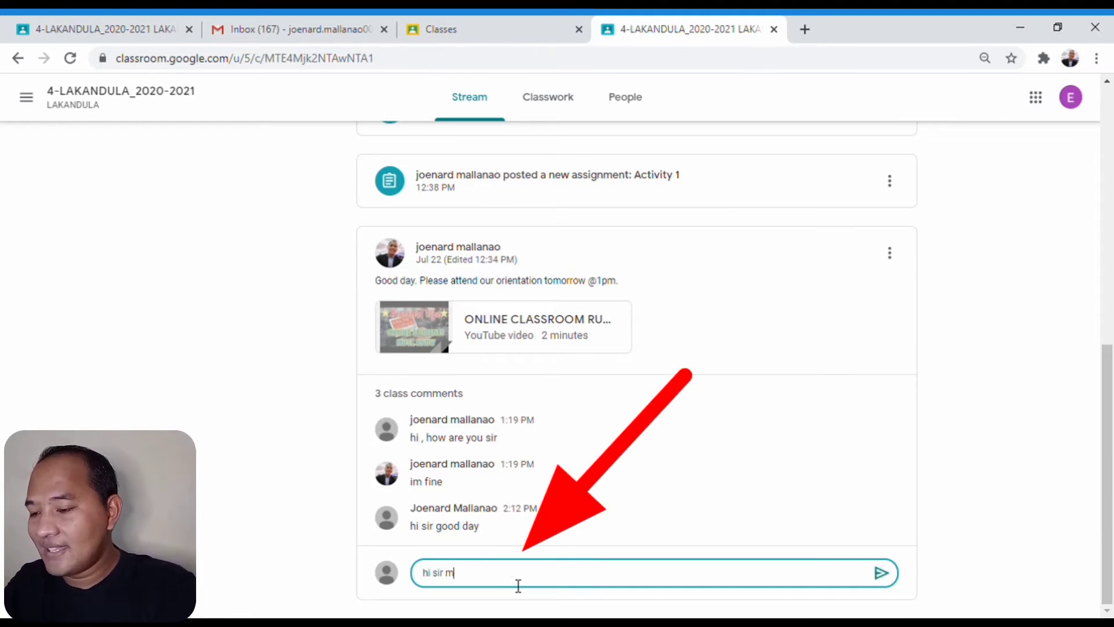
pyautogui.write('usta namn')
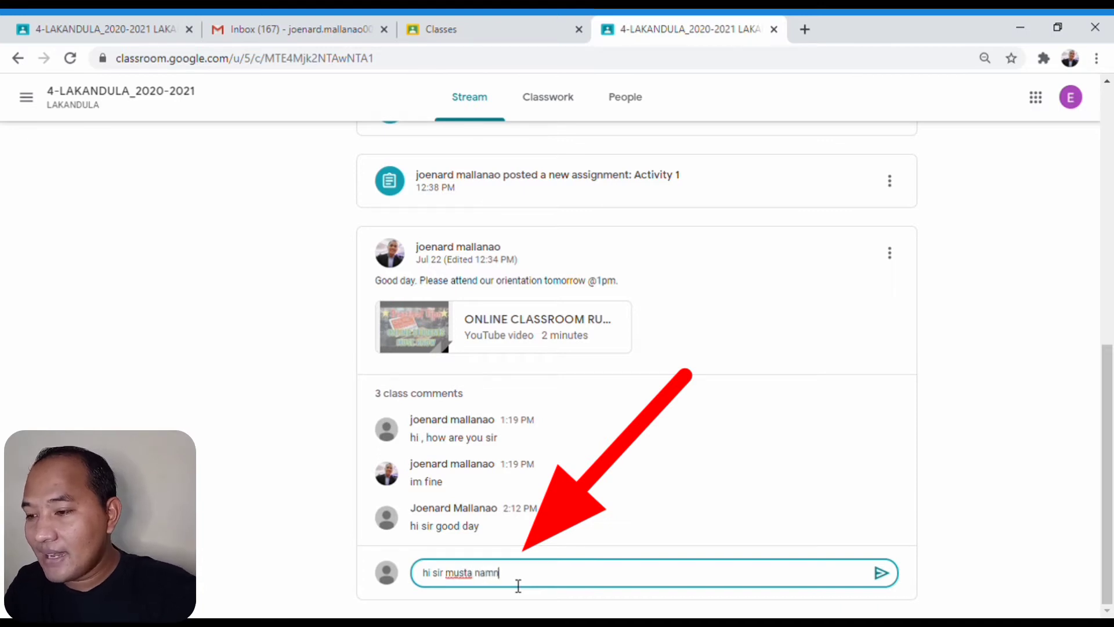
pyautogui.write(' i')
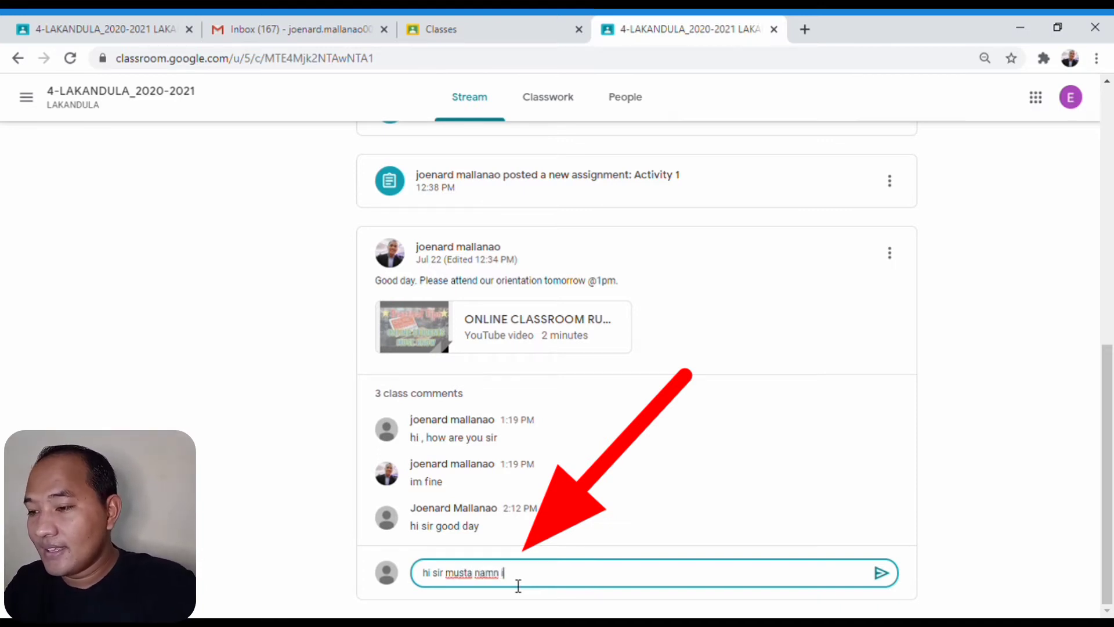
pyautogui.write('m')
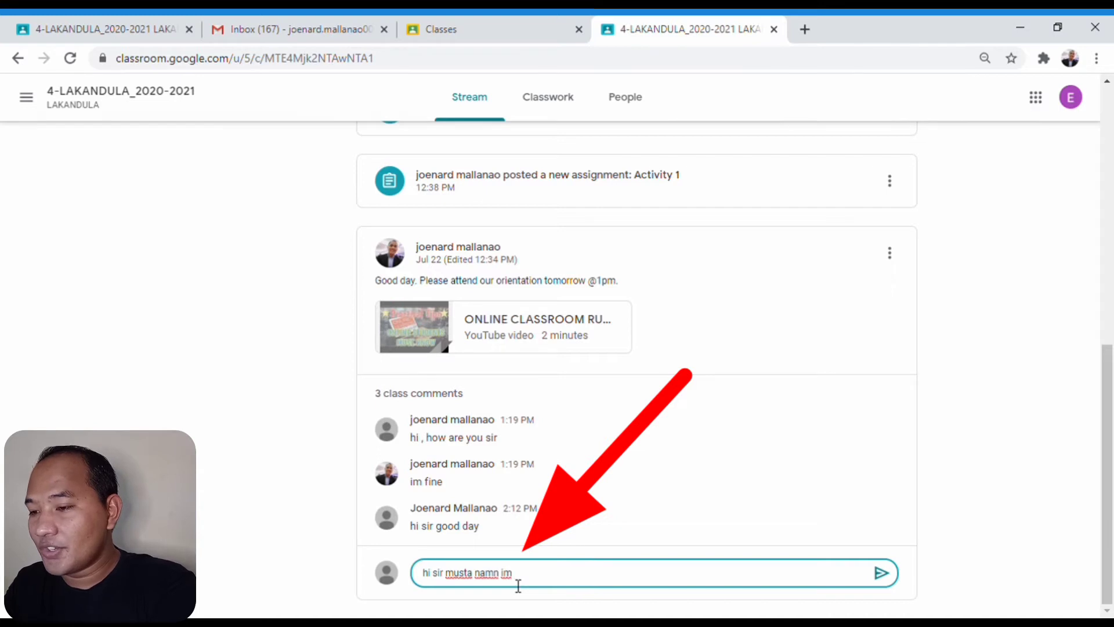
pyautogui.write(' g')
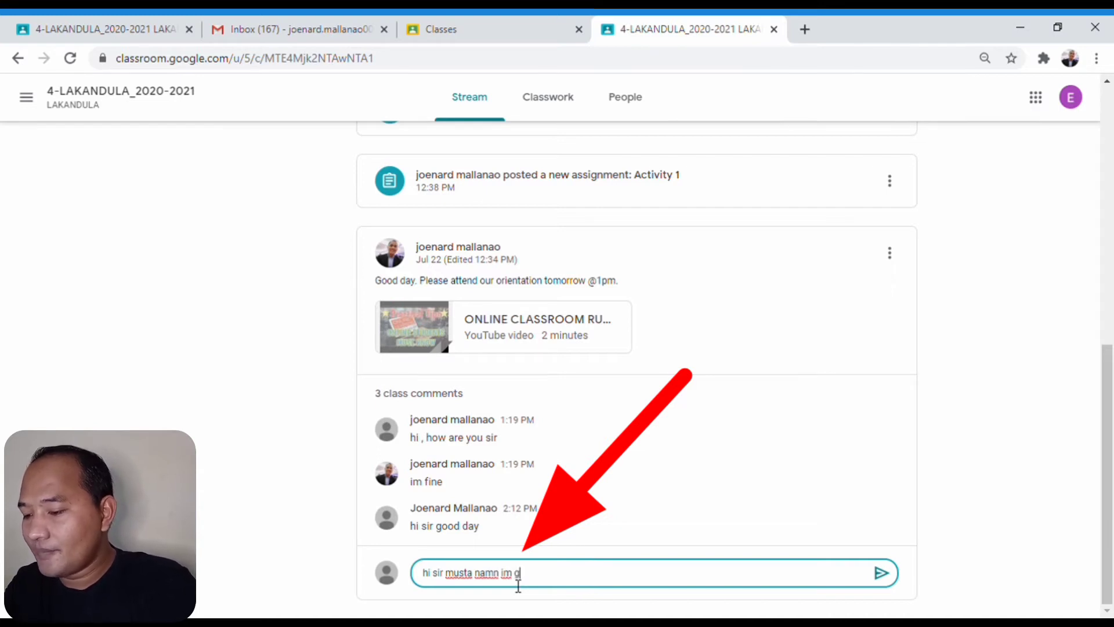
pyautogui.write('lad na')
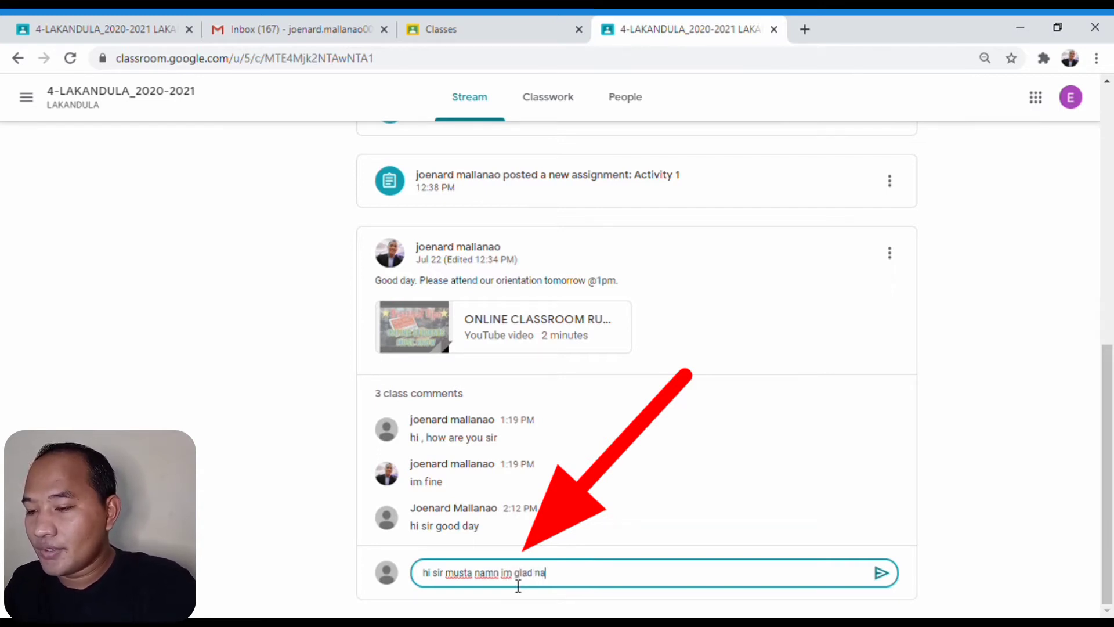
pyautogui.write(' ikaw a')
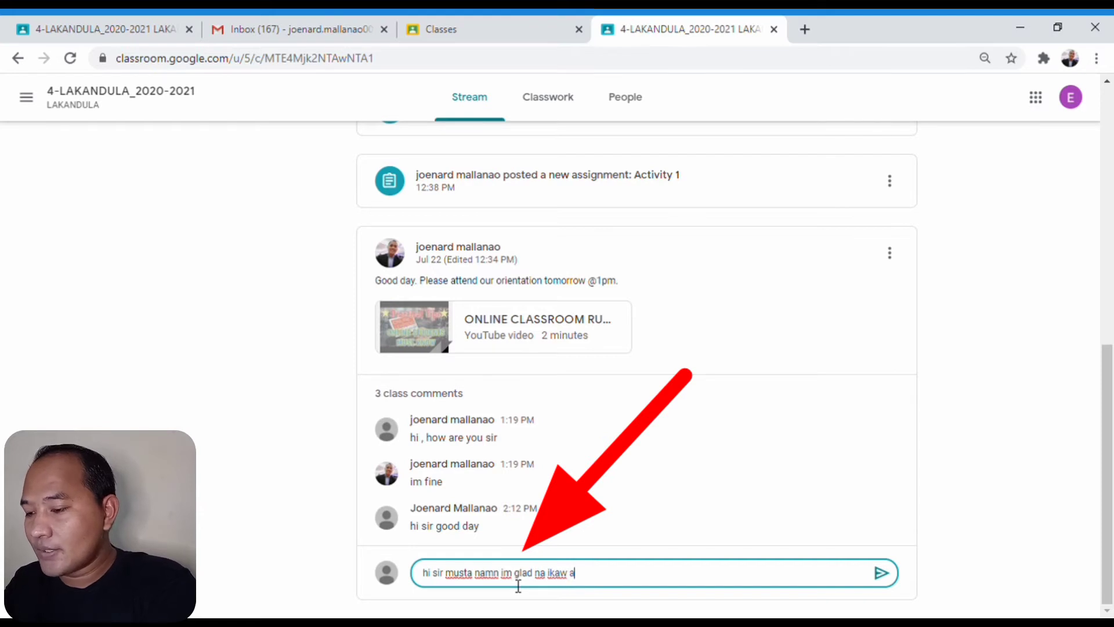
pyautogui.write('ng techer')
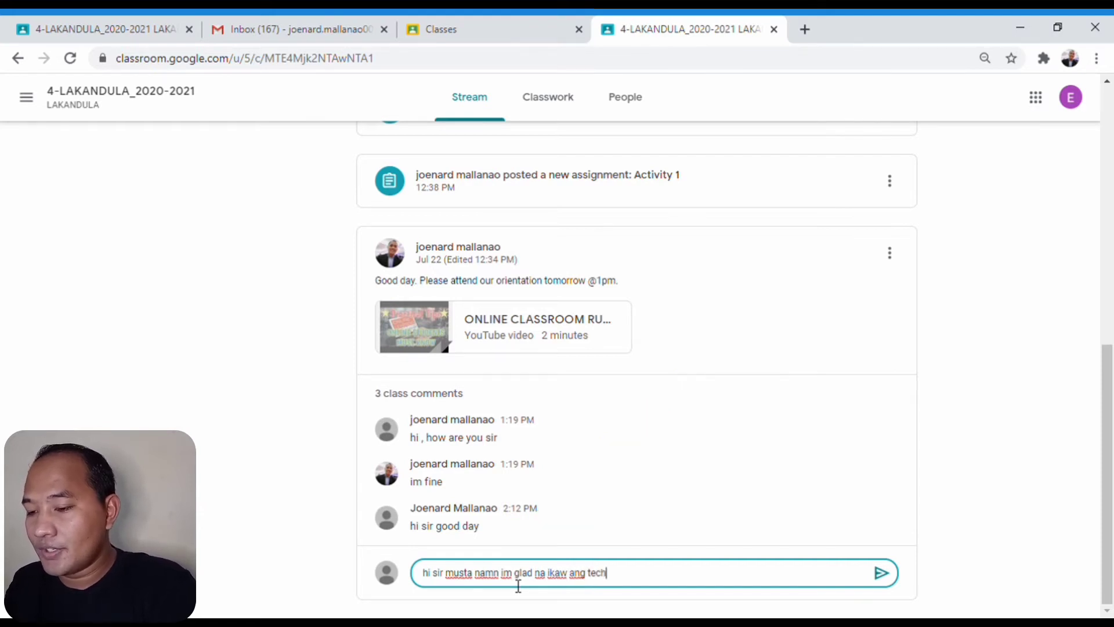
pyautogui.press('BackSpace')
pyautogui.press('BackSpace')
pyautogui.press('BackSpace')
pyautogui.press('BackSpace')
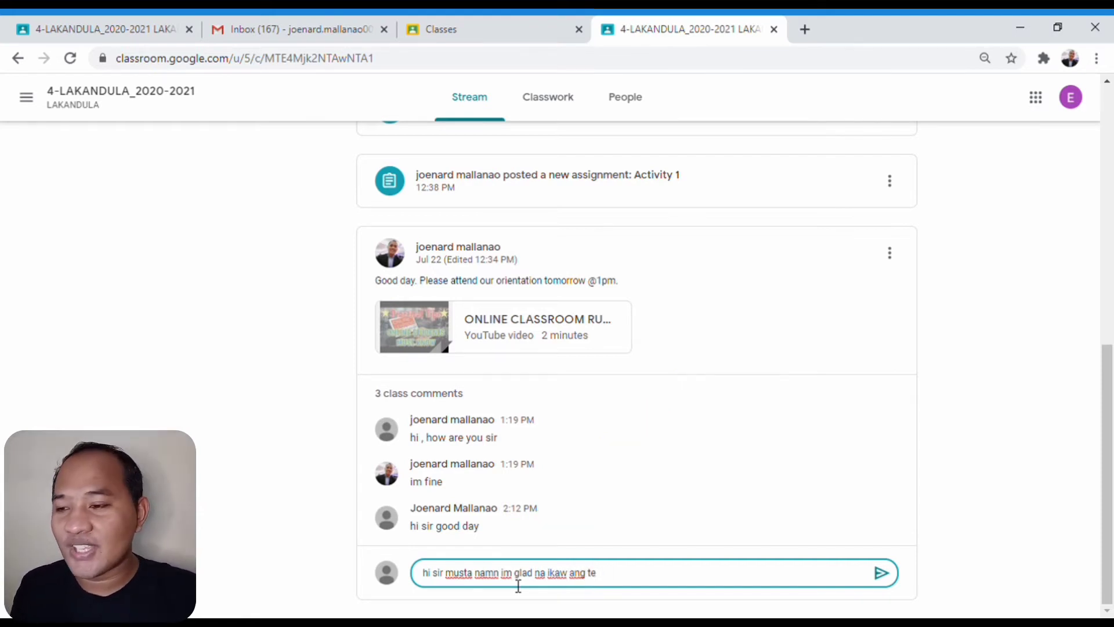
pyautogui.write('acher')
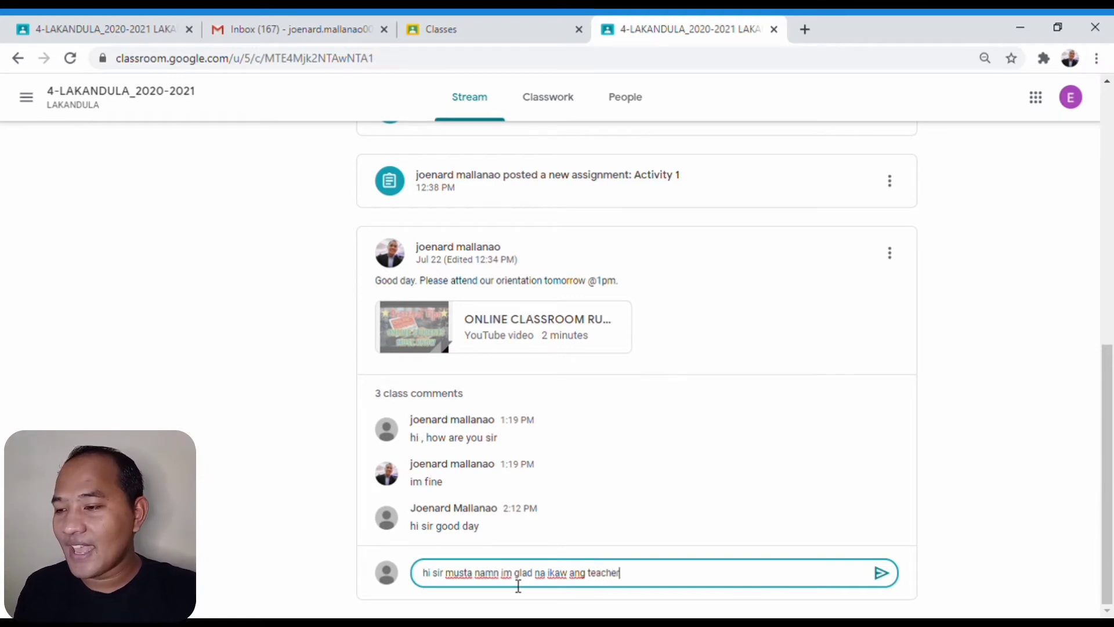
pyautogui.write(' ko')
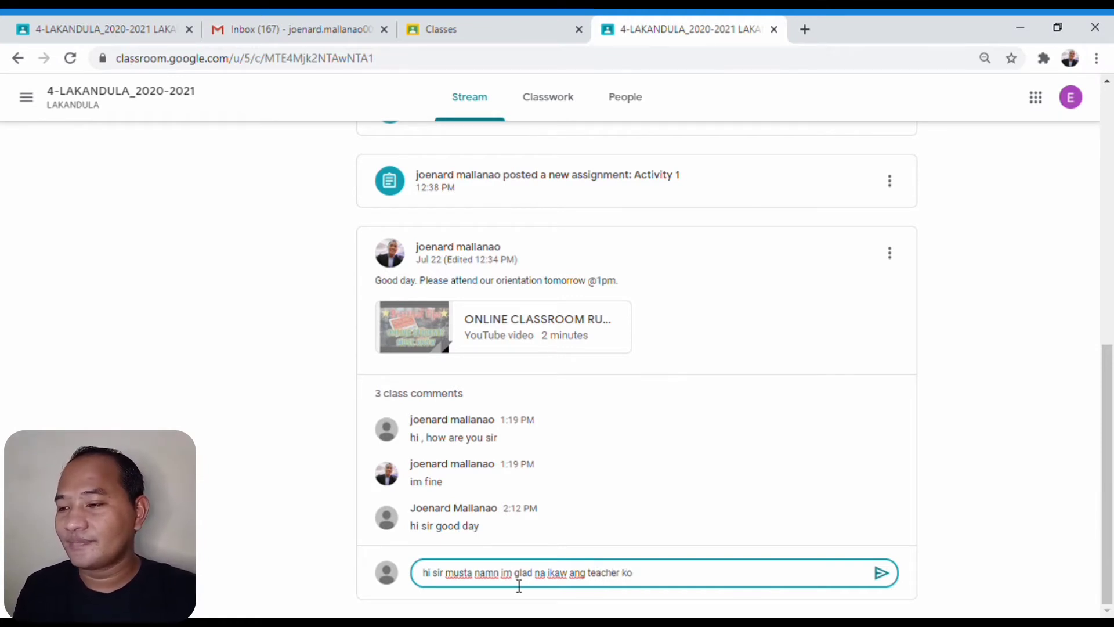
pyautogui.click(881, 573)
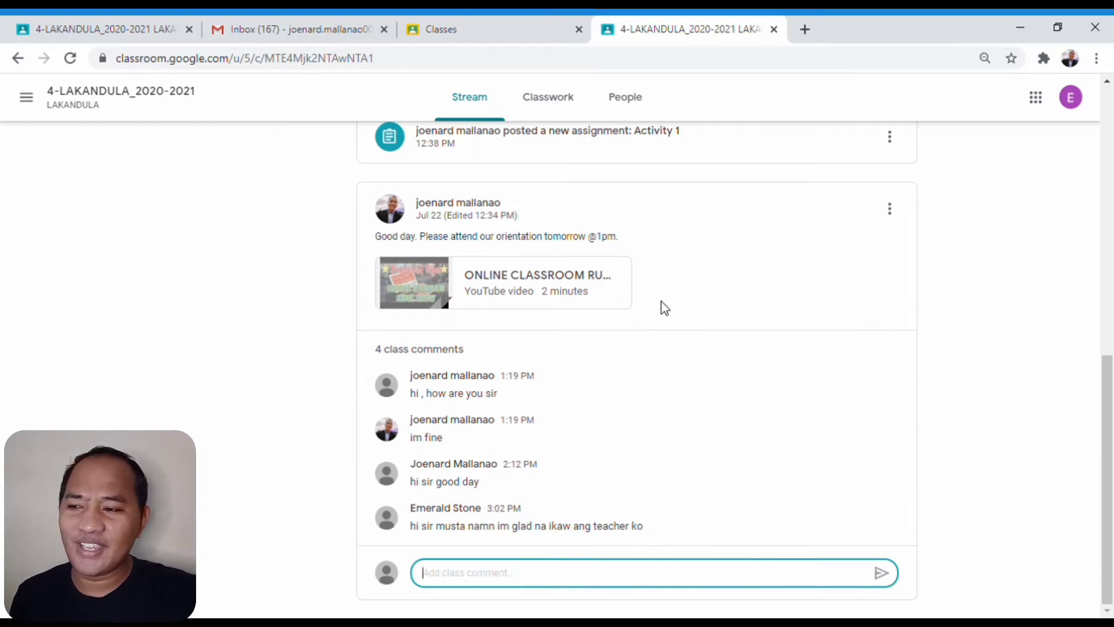
# Step: Review the class stream's posts, view the subject and room details in the class banner, and collapse them again
pyautogui.scroll(15, 622, 224)
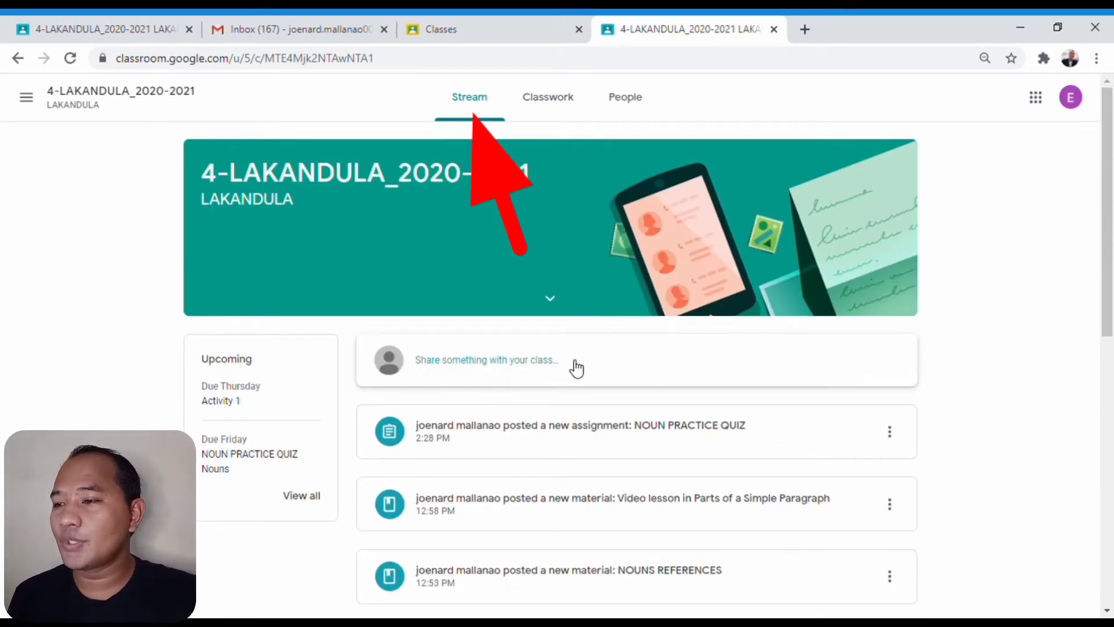
pyautogui.scroll(-5, 590, 381)
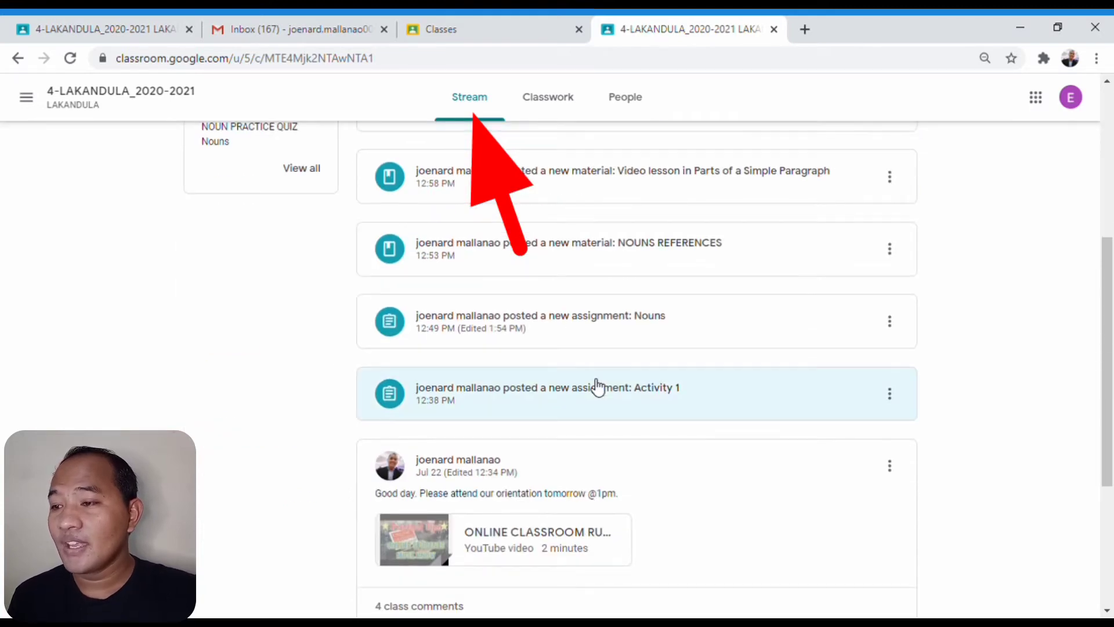
pyautogui.scroll(5, 597, 390)
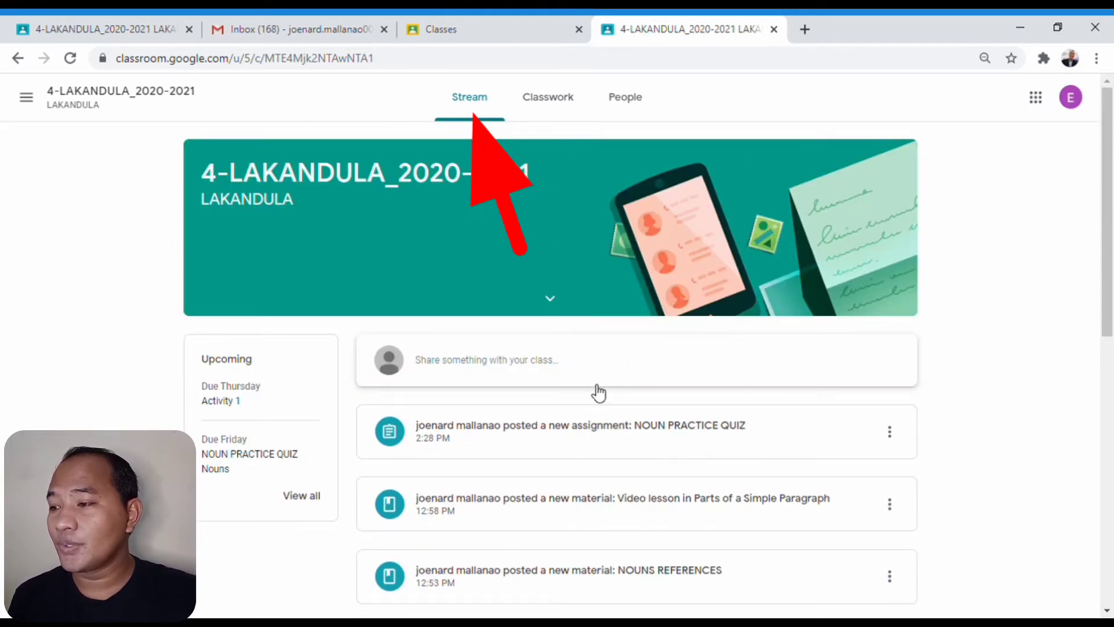
pyautogui.click(558, 302)
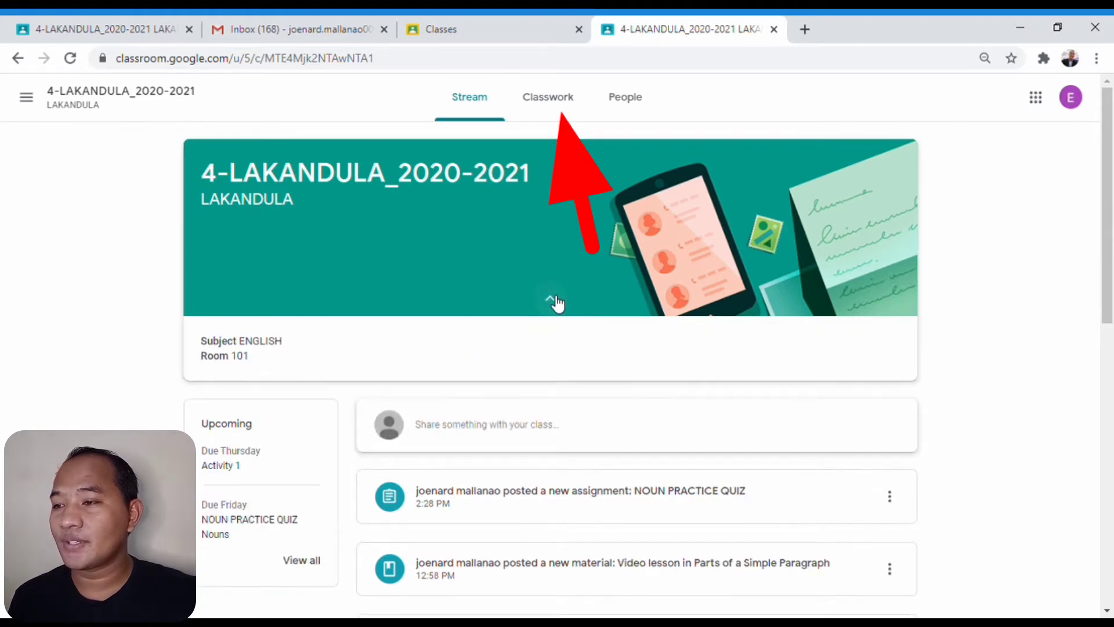
pyautogui.click(552, 303)
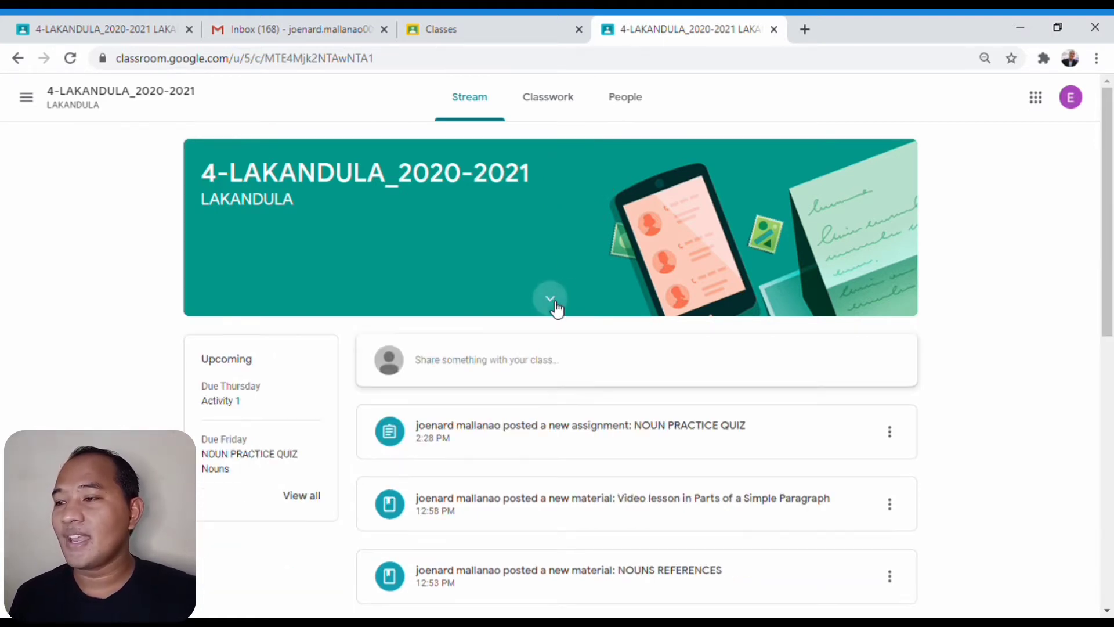
# Step: In the class's Classwork, play the YouTube video in the "Video lesson in Parts of a Simple Paragraph" material, pause it and close it
pyautogui.click(551, 104)
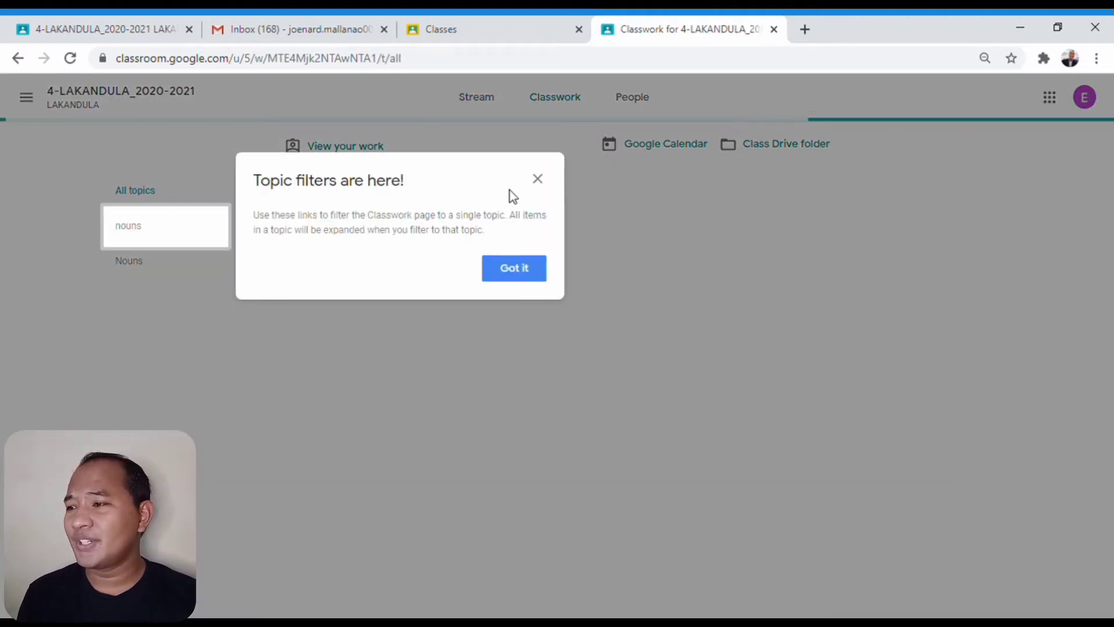
pyautogui.click(515, 277)
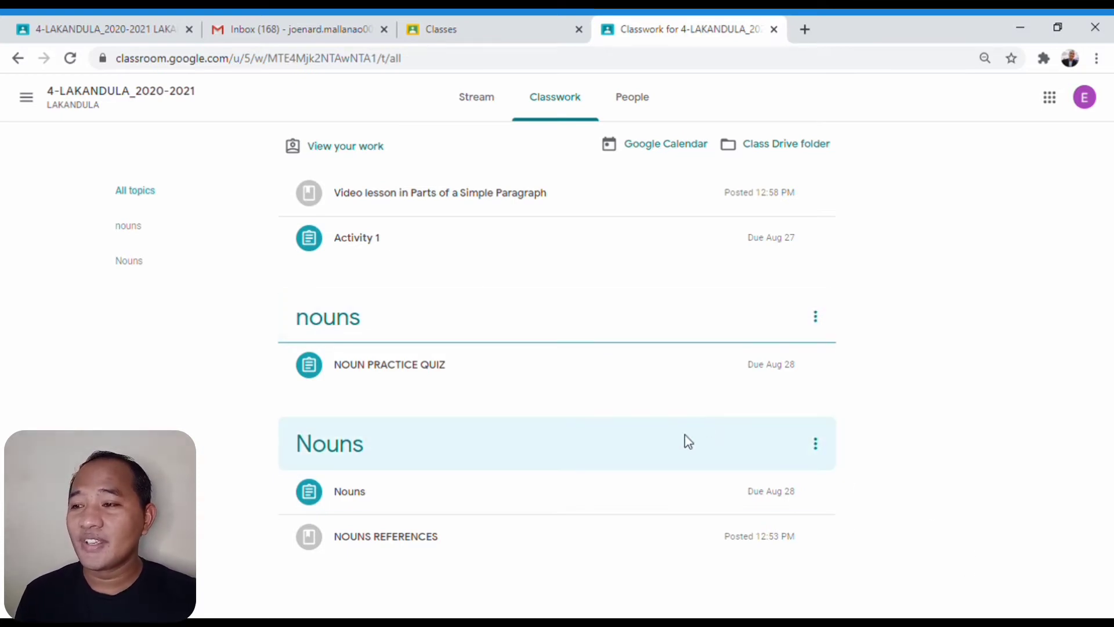
pyautogui.click(532, 205)
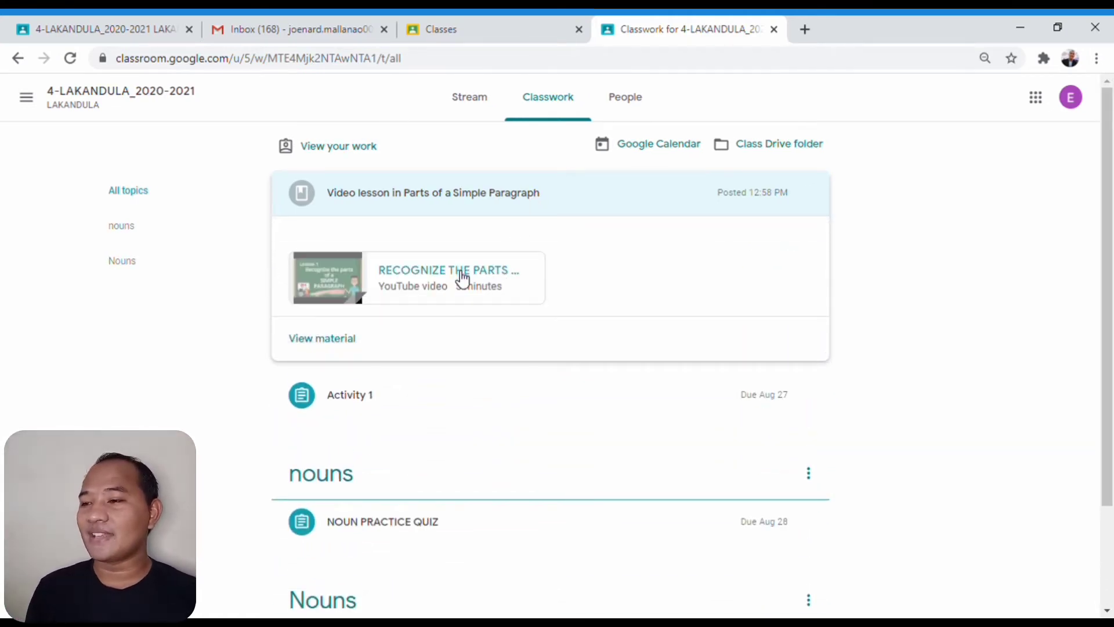
pyautogui.click(462, 279)
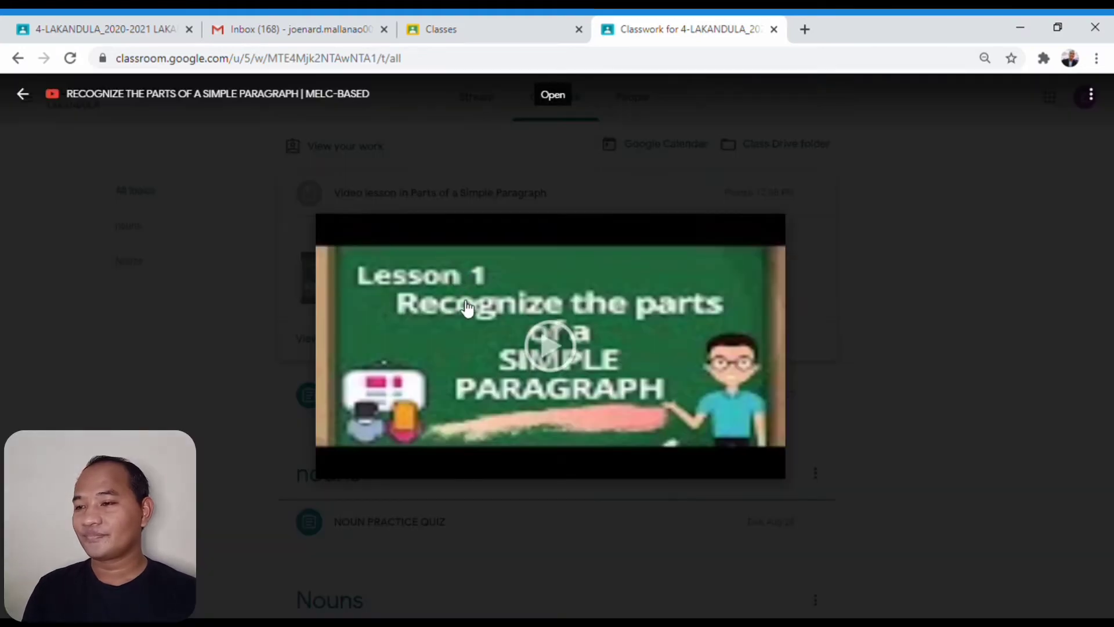
pyautogui.click(557, 353)
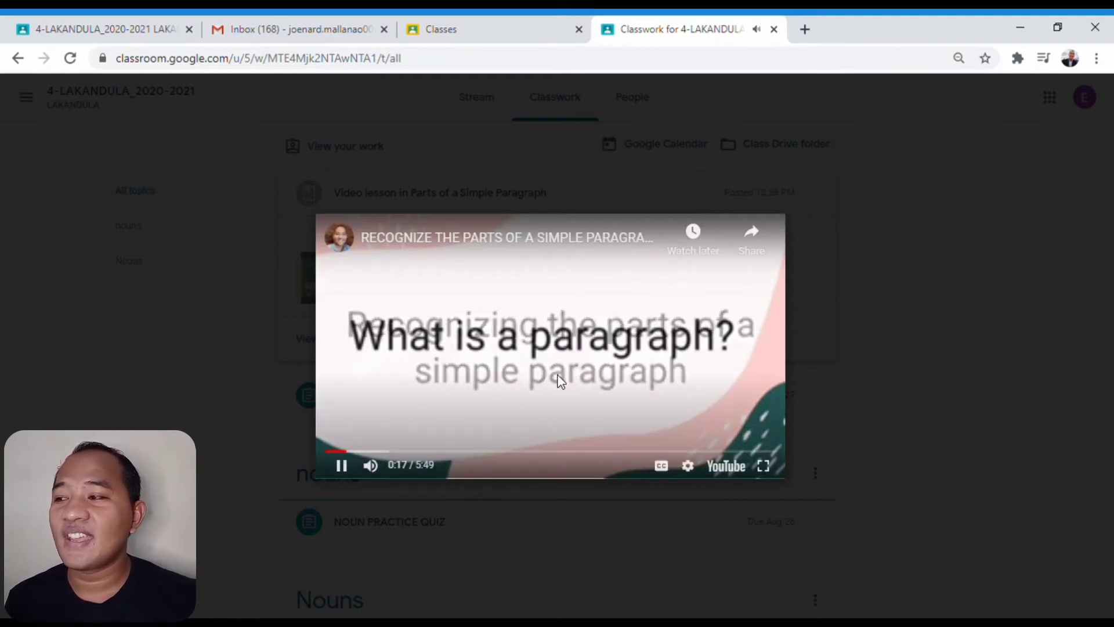
pyautogui.click(344, 468)
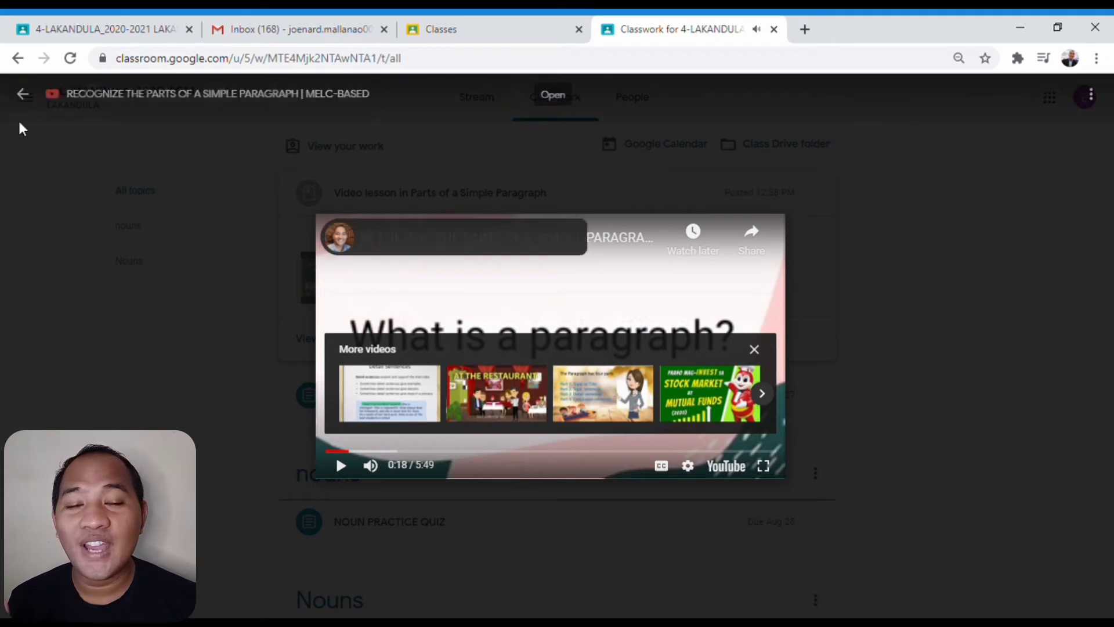
pyautogui.click(21, 96)
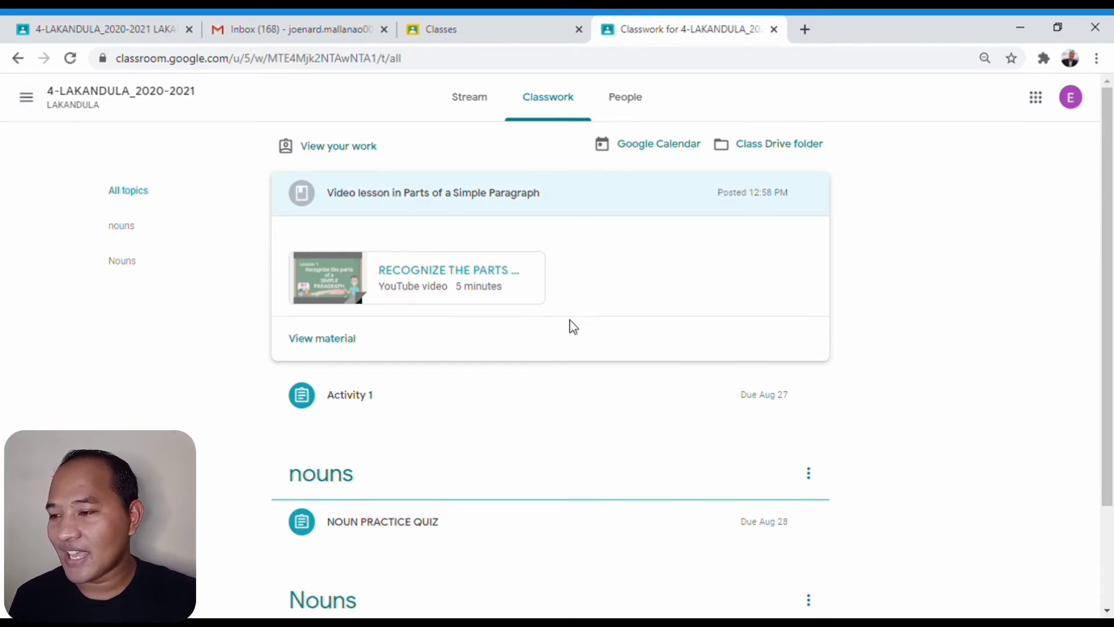
# Step: Open NOUNS REFERENCES.pdf from the NOUNS REFERENCES material and look through its pages
pyautogui.scroll(-2, 612, 292)
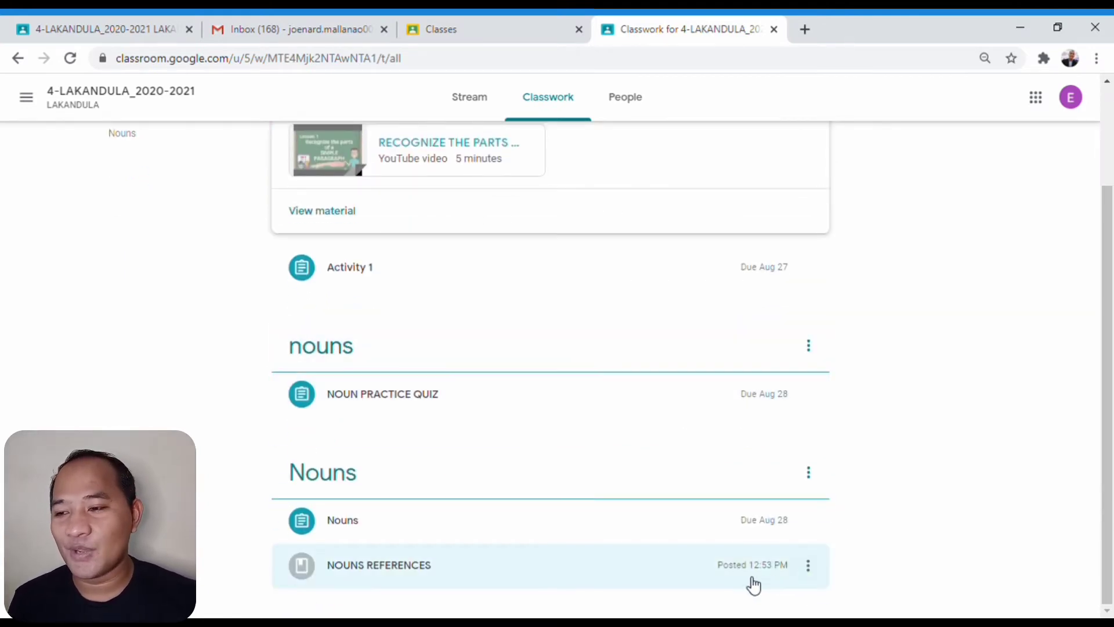
pyautogui.click(672, 578)
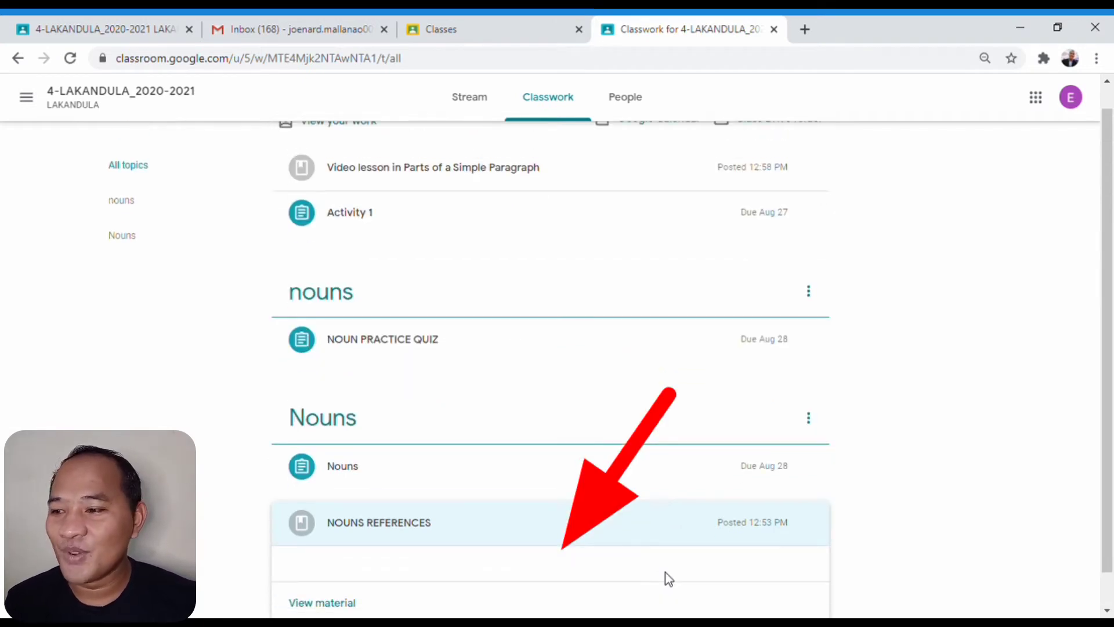
pyautogui.scroll(-2, 570, 554)
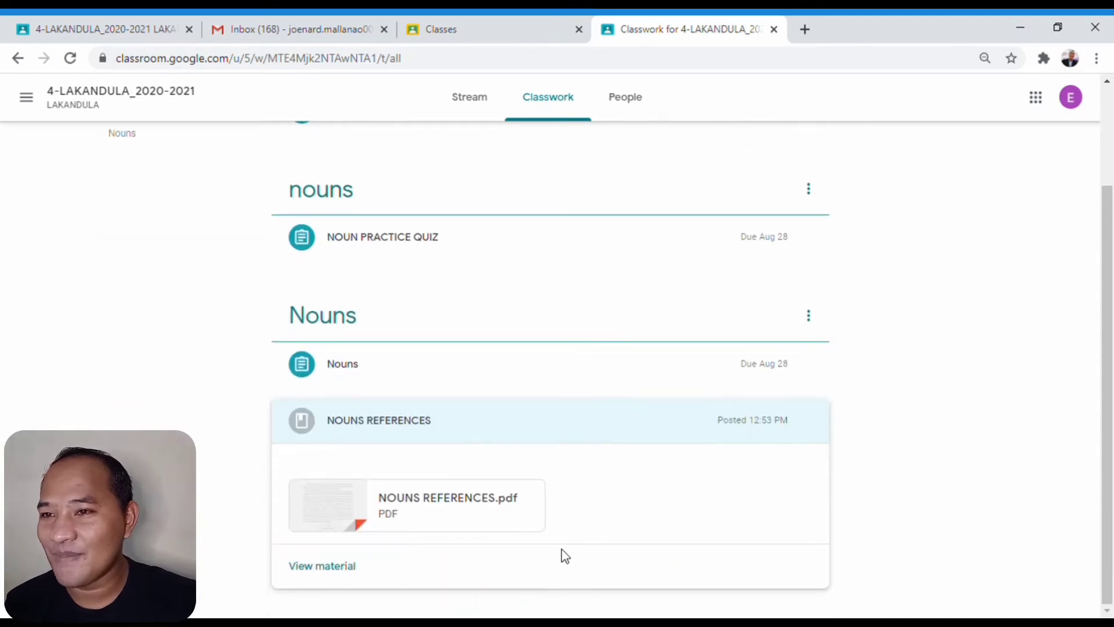
pyautogui.click(395, 516)
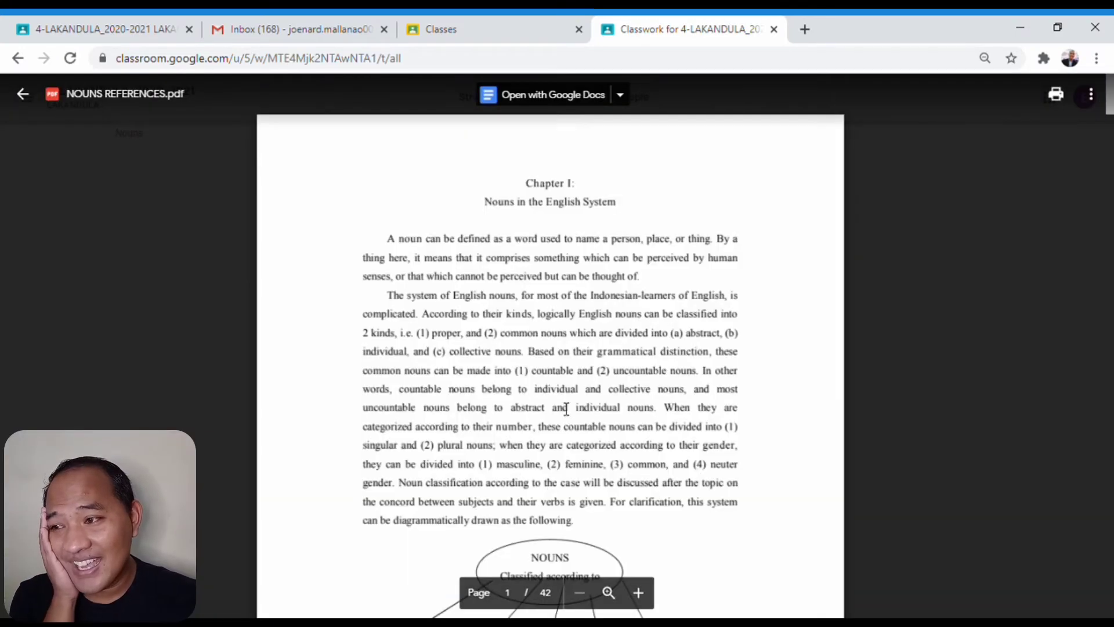
pyautogui.scroll(-15, 607, 395)
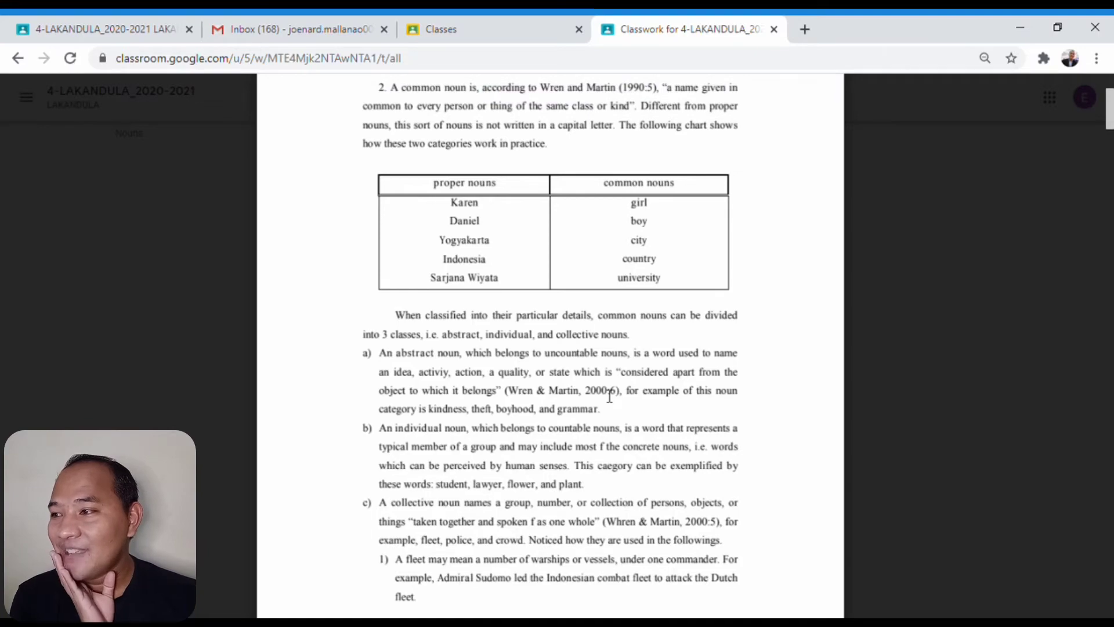
pyautogui.scroll(-20, 627, 369)
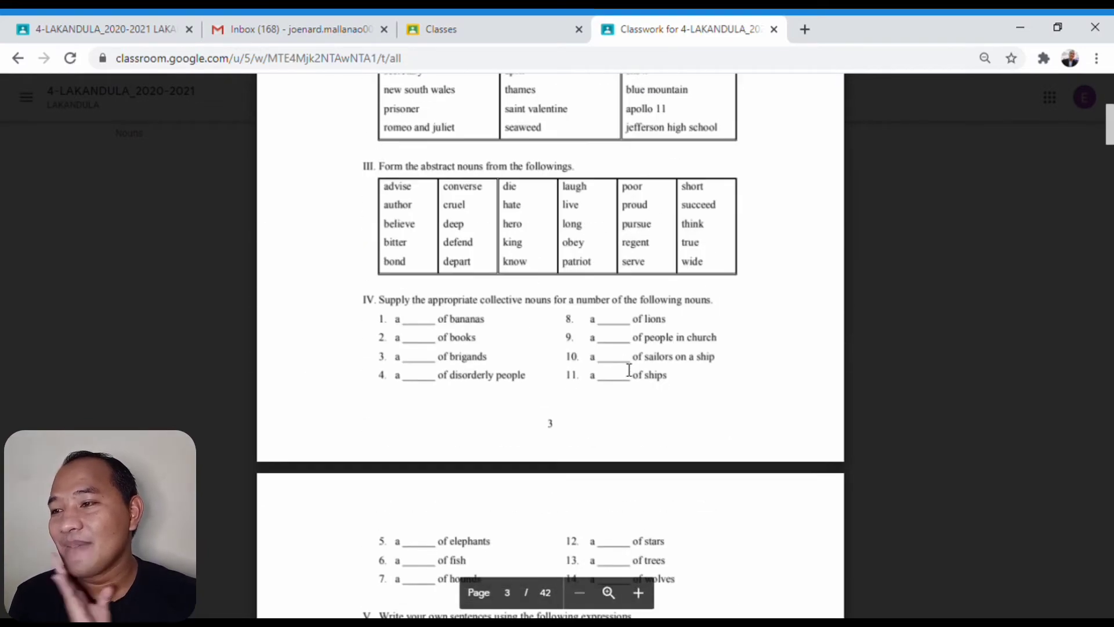
pyautogui.scroll(20, 629, 370)
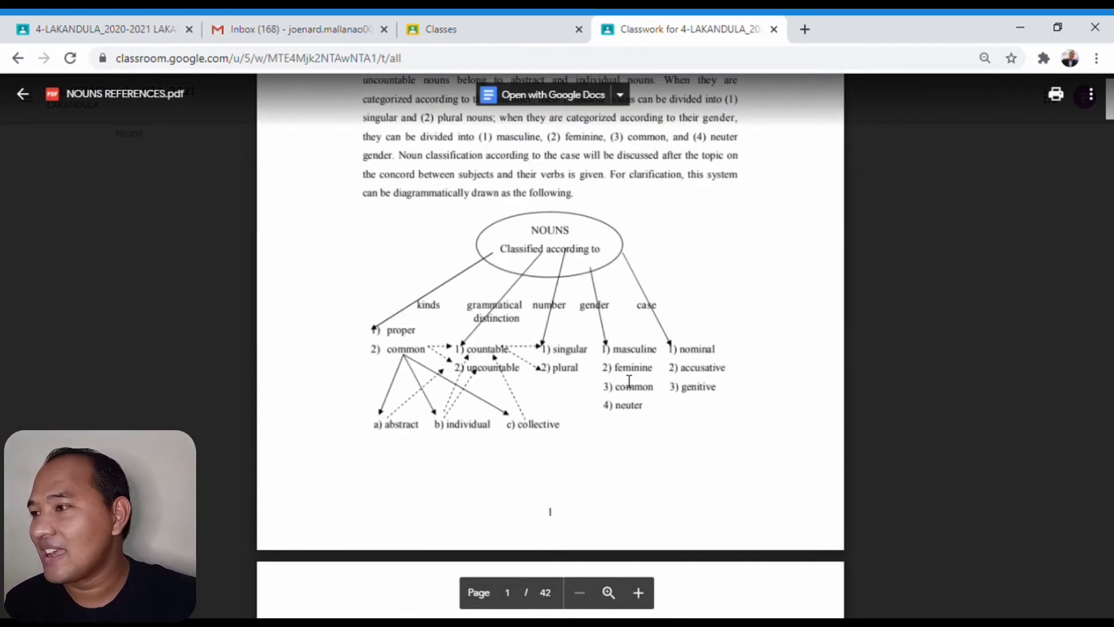
# Step: Skim the opening pages of NOUNS REFERENCES.pdf, return to its first page and close the document
pyautogui.scroll(5, 632, 339)
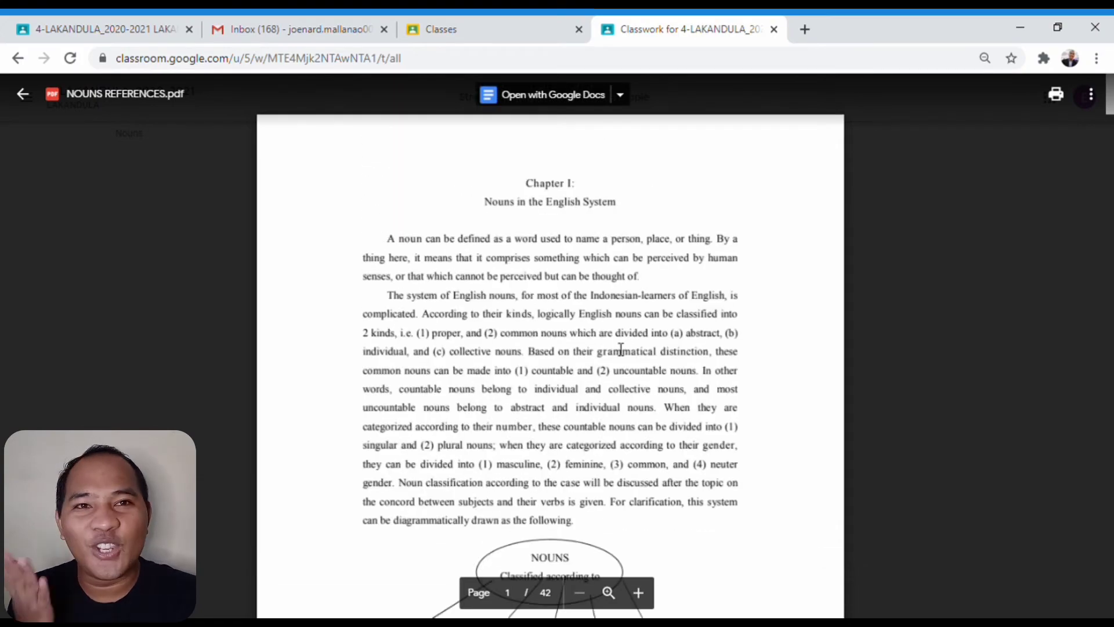
pyautogui.scroll(-20, 622, 351)
pyautogui.scroll(-20, 622, 354)
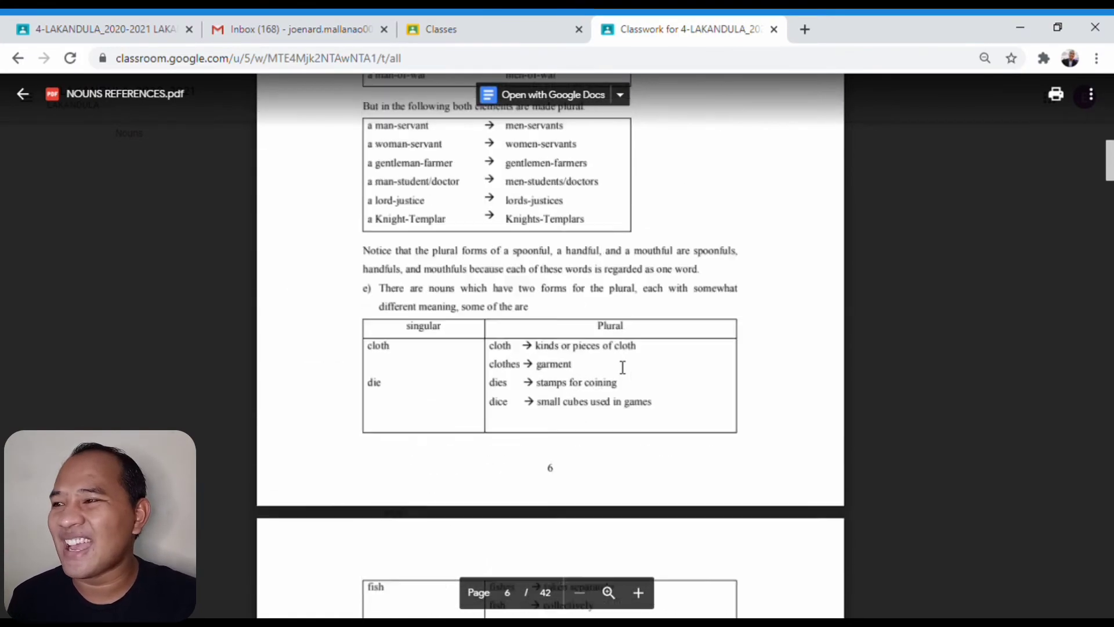
pyautogui.scroll(20, 560, 347)
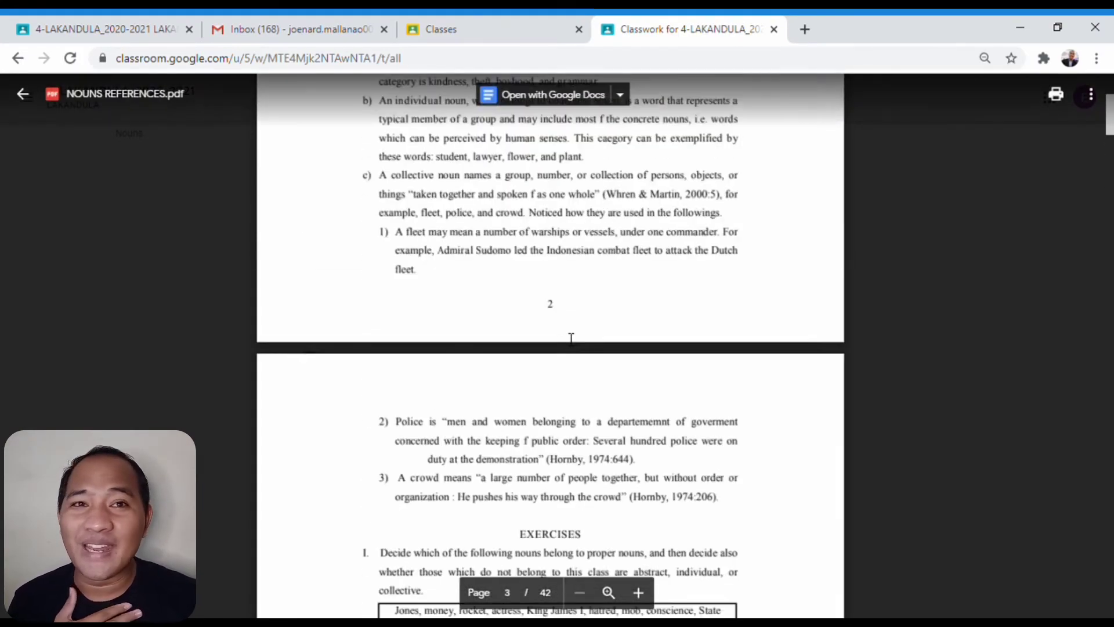
pyautogui.scroll(6, 571, 343)
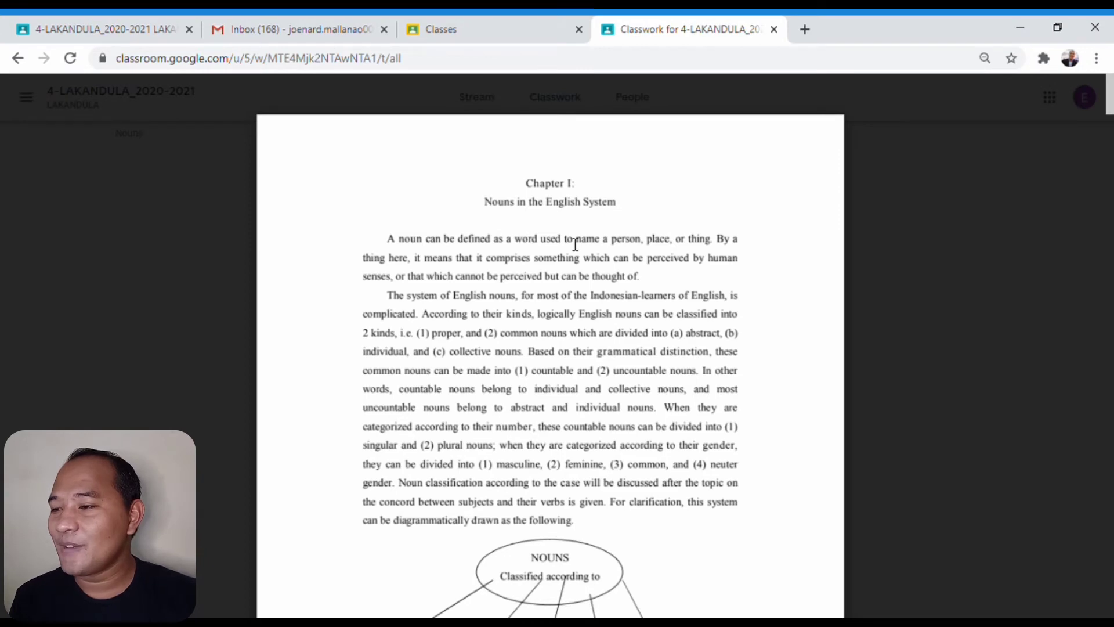
pyautogui.click(23, 94)
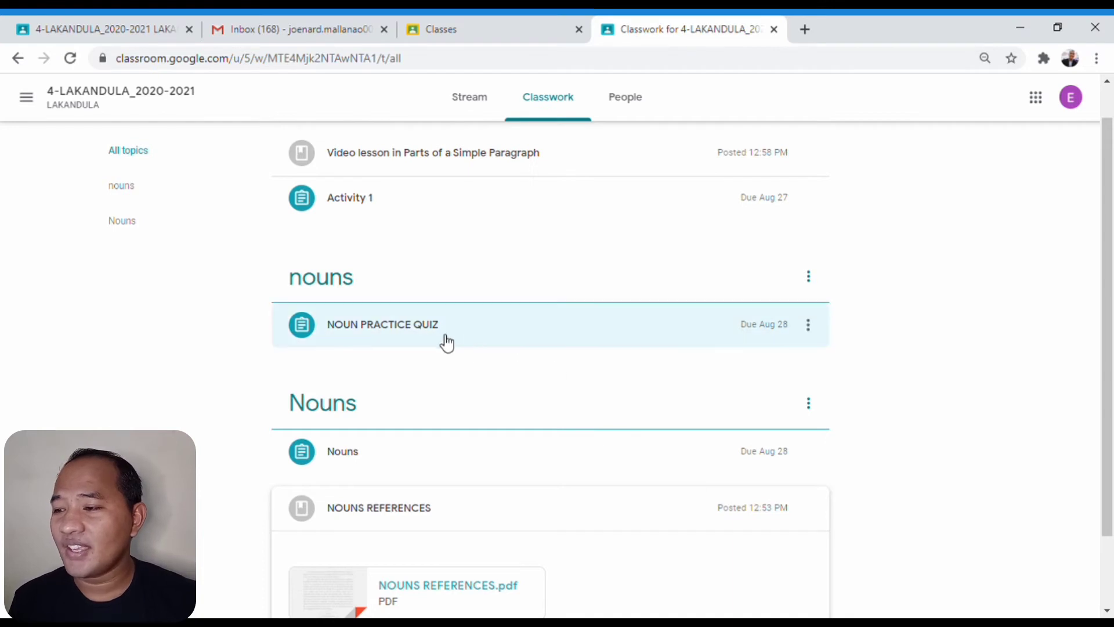
# Step: Expand the NOUN PRACTICE QUIZ assignment under the nouns topic and open its attached Google Forms link
pyautogui.click(424, 335)
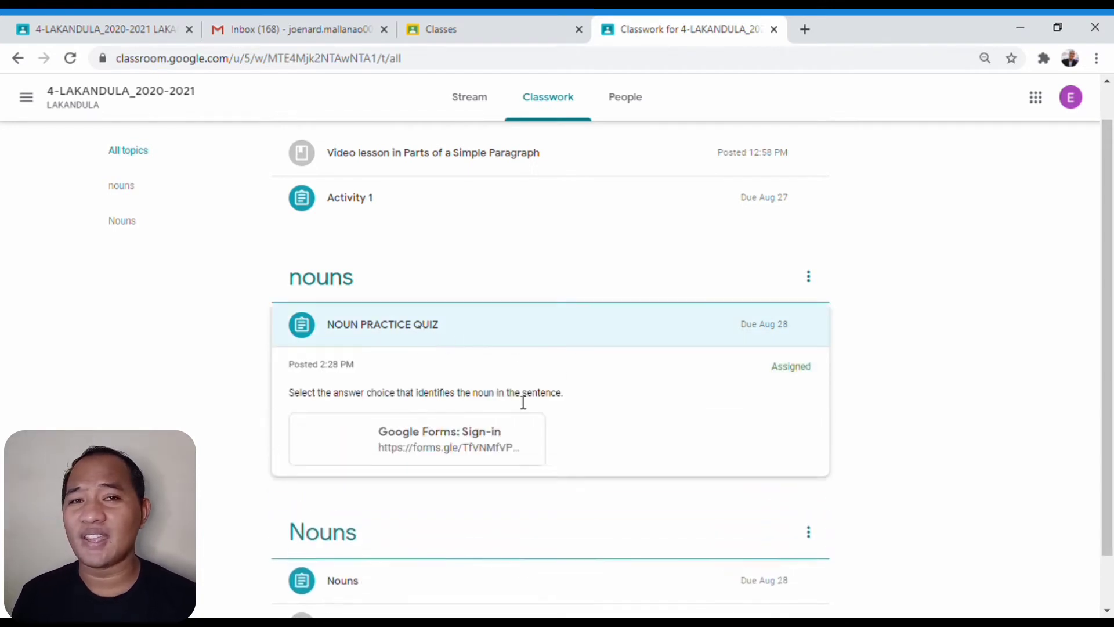
pyautogui.click(390, 448)
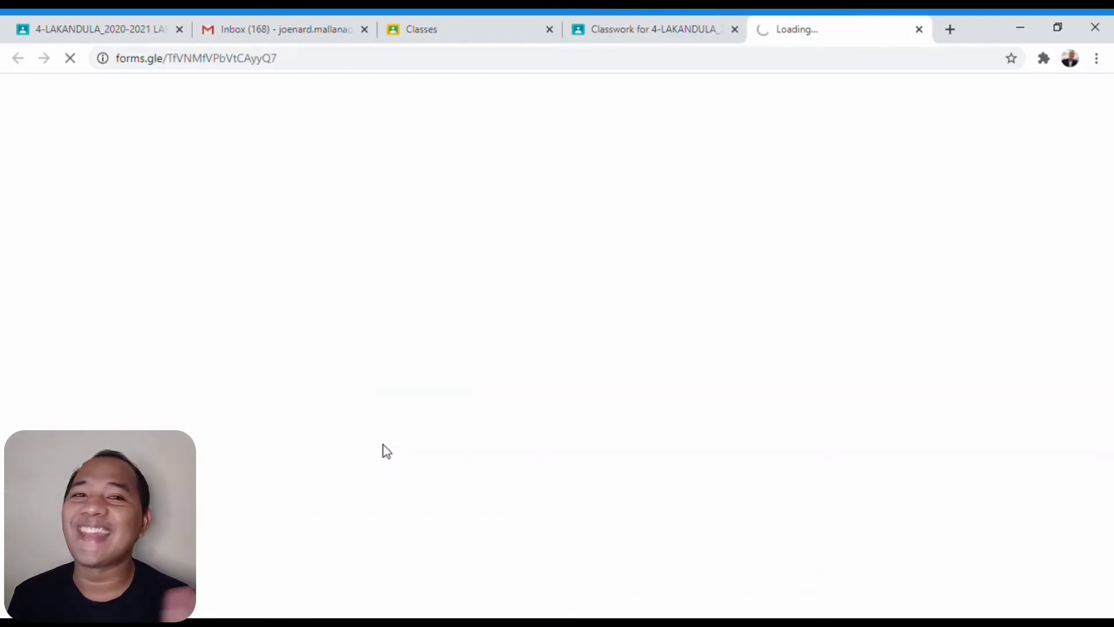